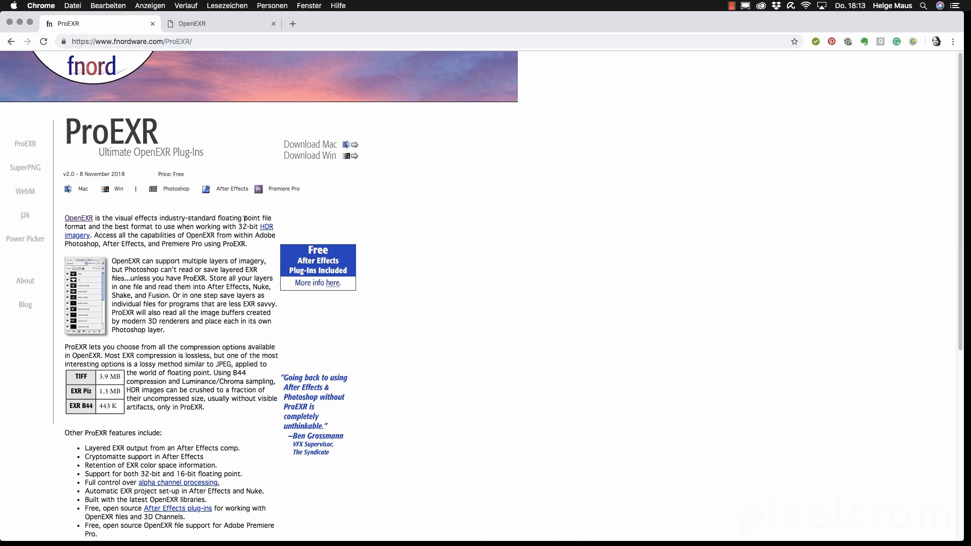
Look over the ProEXR web page, switch to the desktop and open the mounted ProEXR 2.0 volume
scroll(241, 220, "down", 6)
scroll(246, 217, "up", 6)
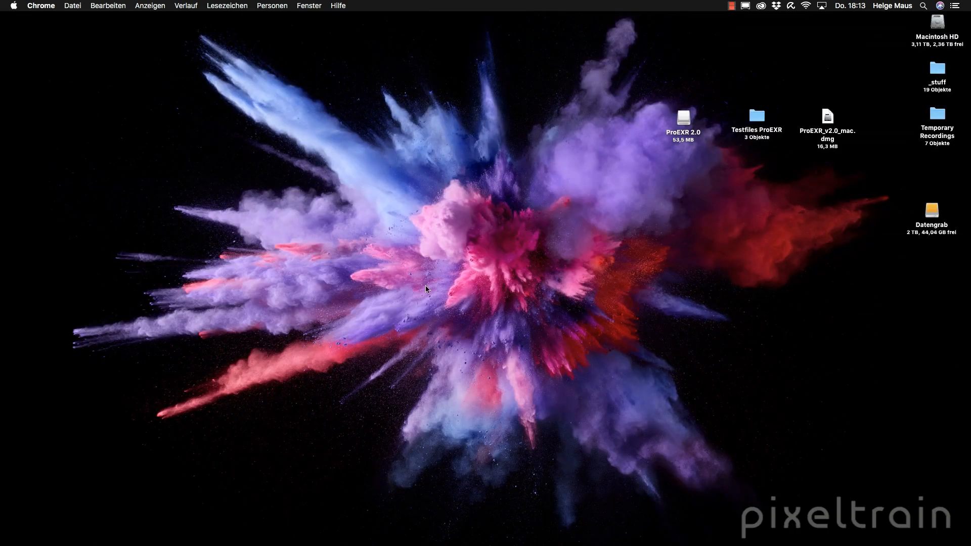
left_click(441, 295)
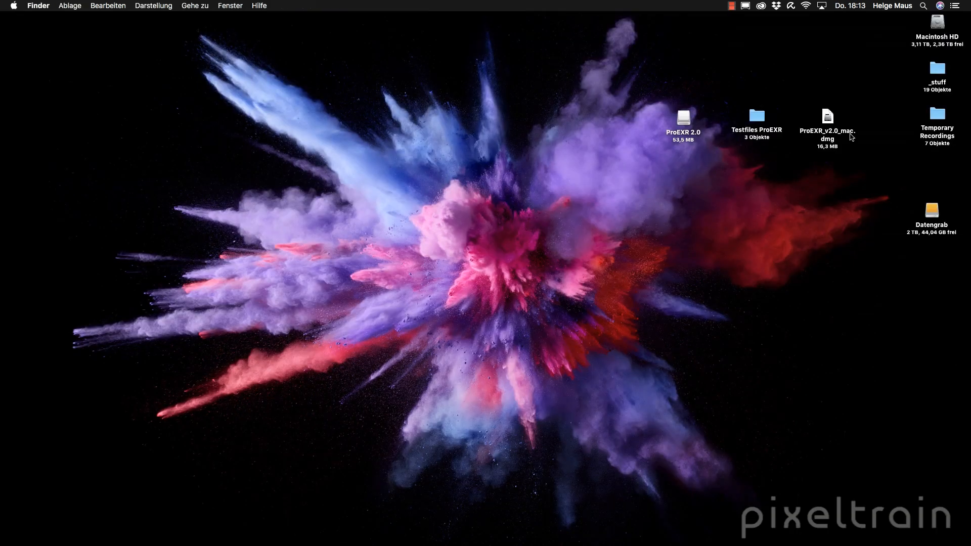
double_click(687, 121)
left_click_drag(710, 128, 448, 142)
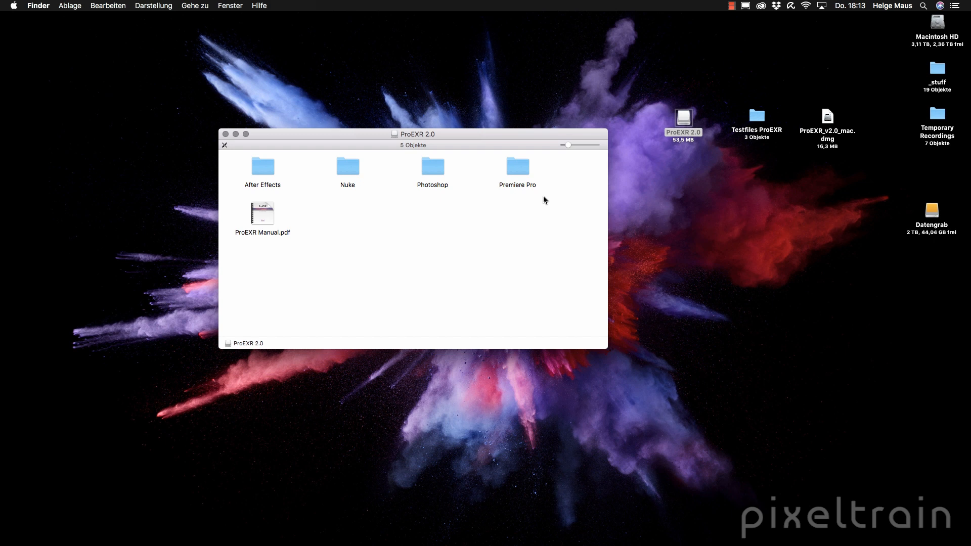
Open the volume's After Effects folder in its own window and widen the column listing the plug-in files
left_click(250, 166)
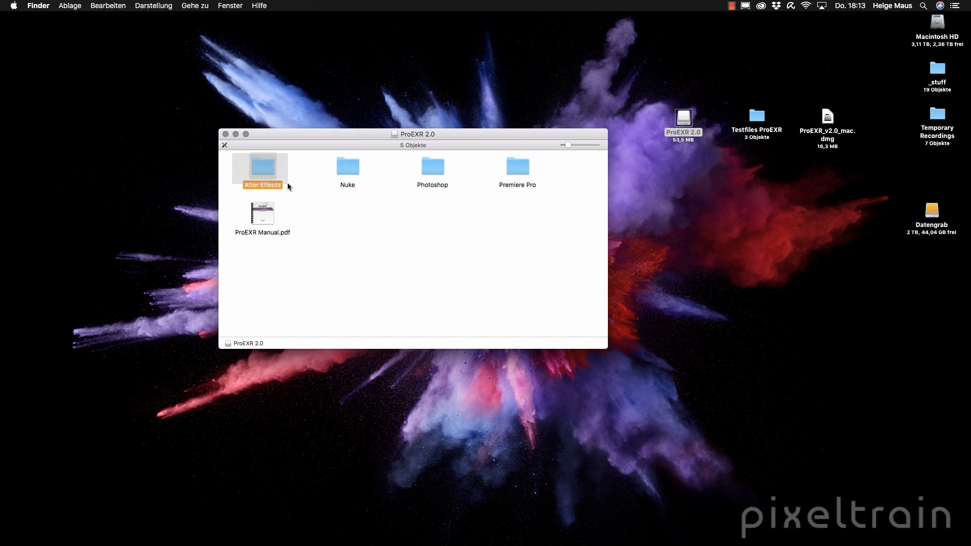
left_click(307, 187)
double_click(267, 168)
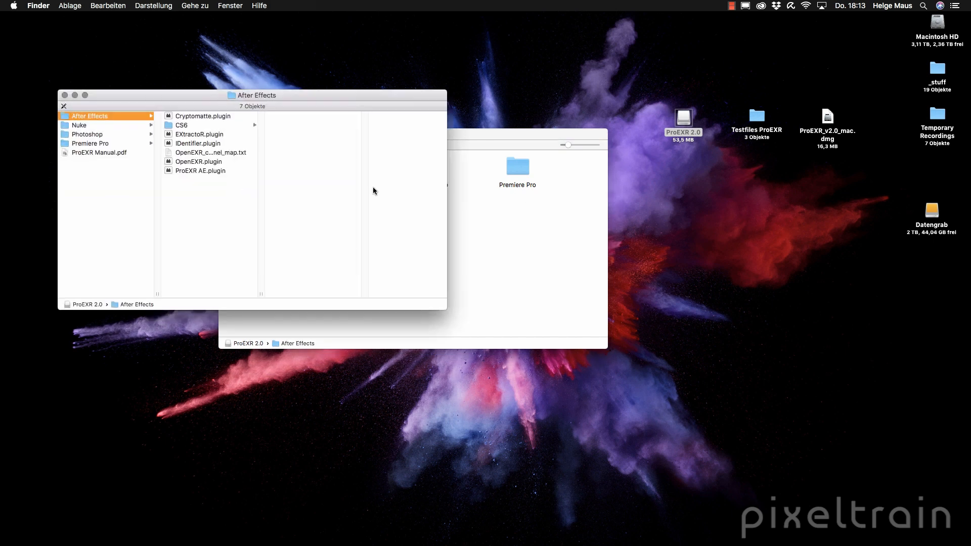
left_click_drag(260, 293, 363, 296)
left_click_drag(304, 103, 390, 118)
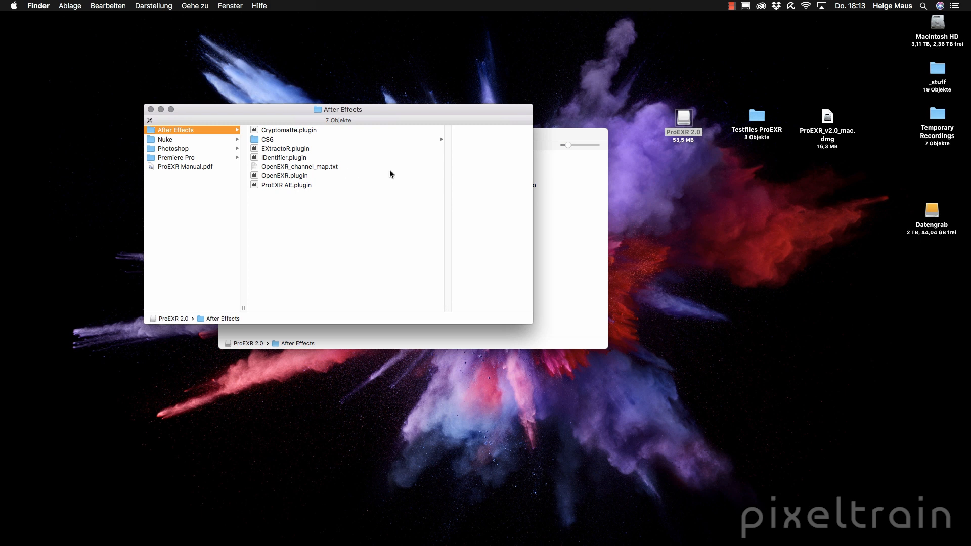
Reveal the Adobe After Effects CC 2019 application in the Finder and open its Plug-ins folder below the ProEXR files window
right_click(310, 538)
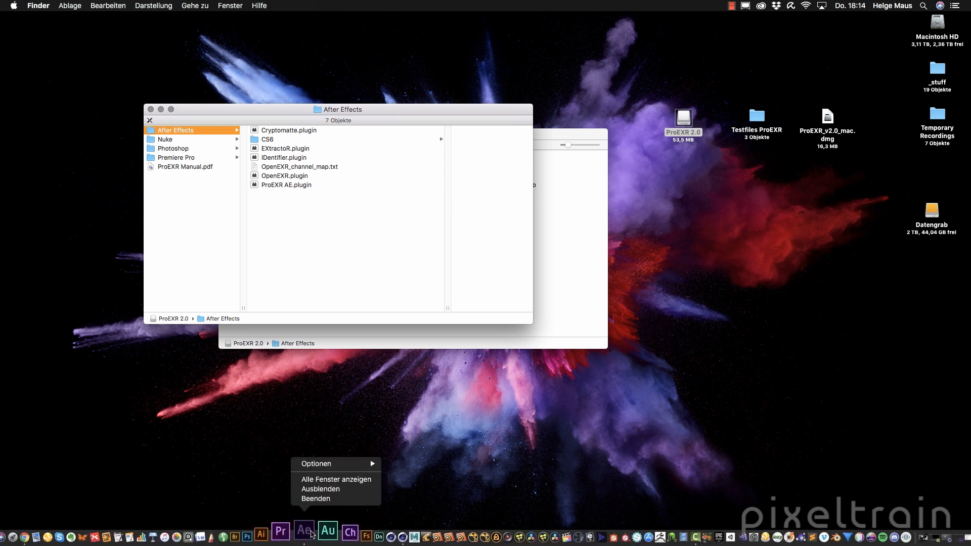
mouse_move(344, 464)
left_click(417, 461)
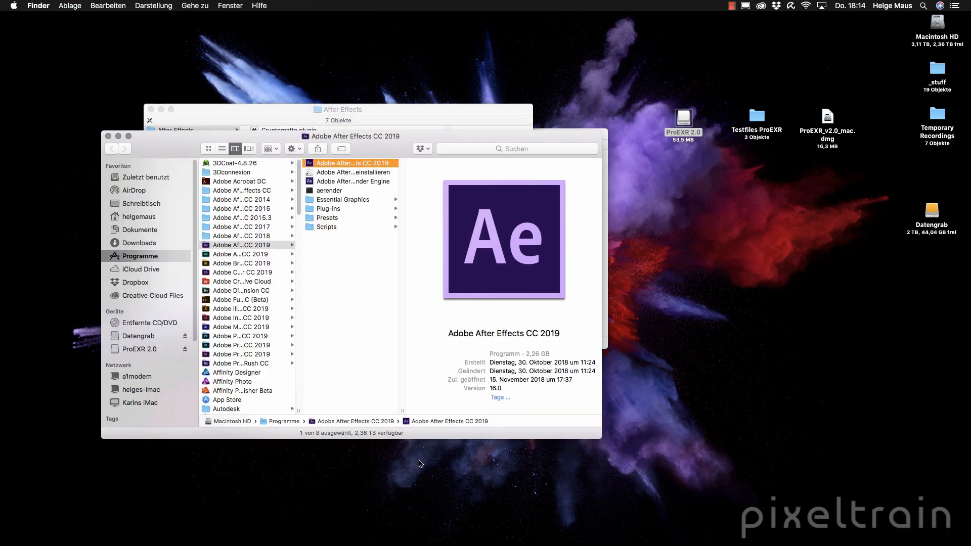
left_click_drag(387, 150, 457, 162)
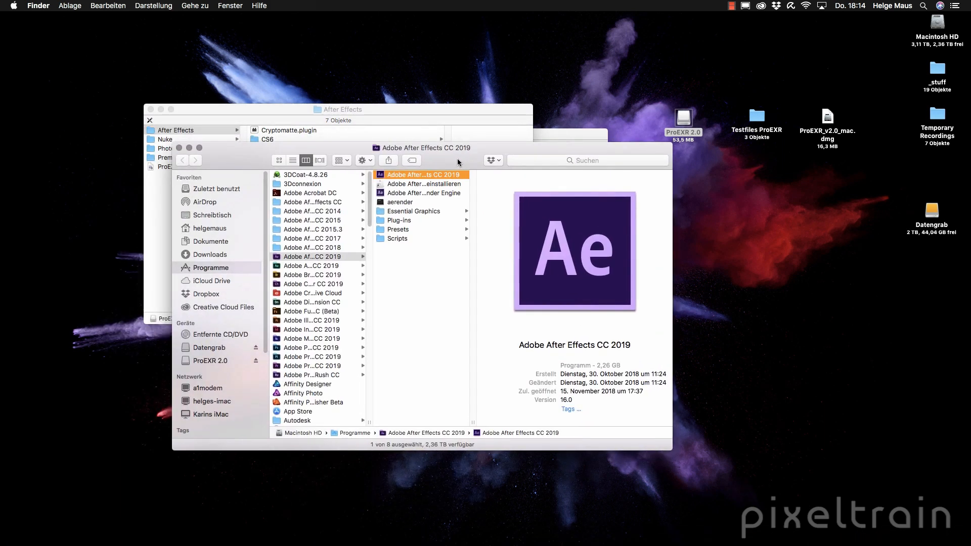
mouse_move(330, 544)
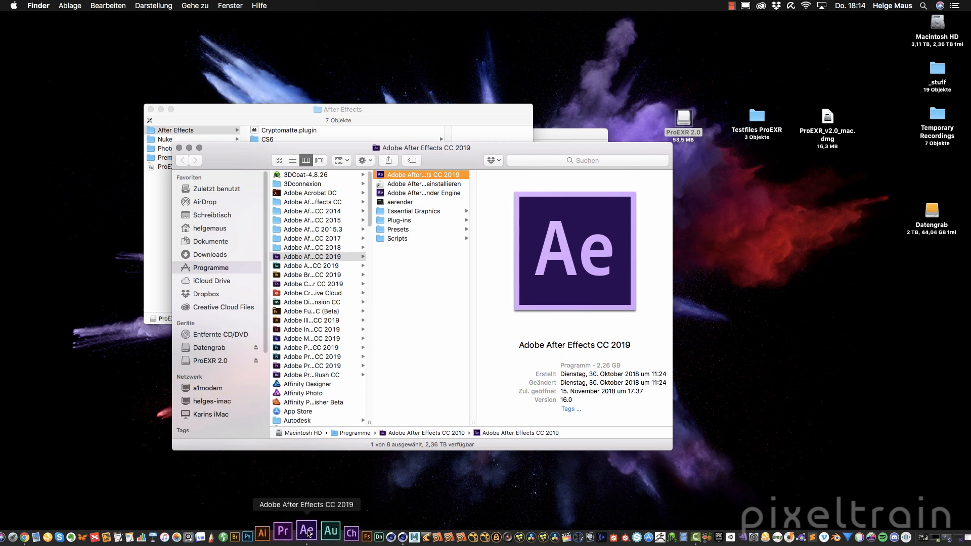
right_click(308, 533)
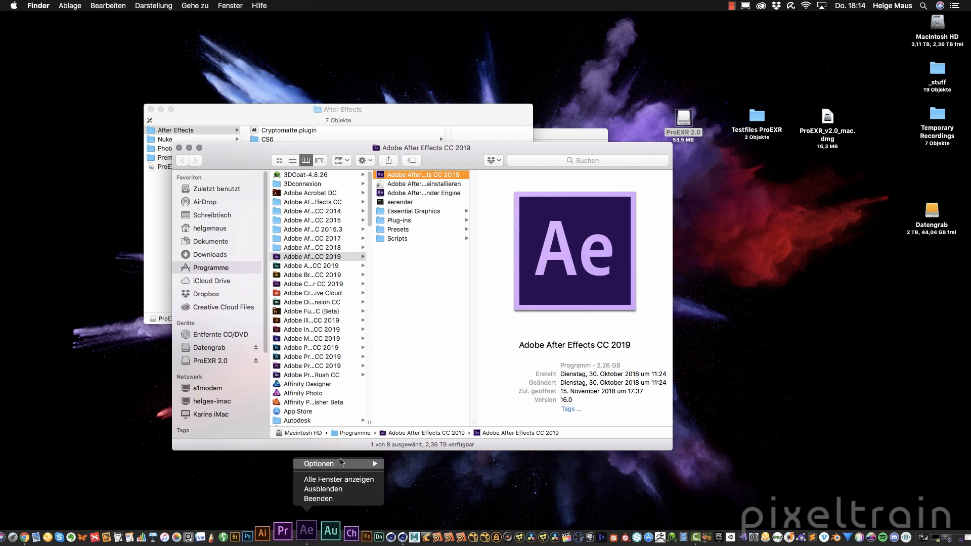
mouse_move(344, 464)
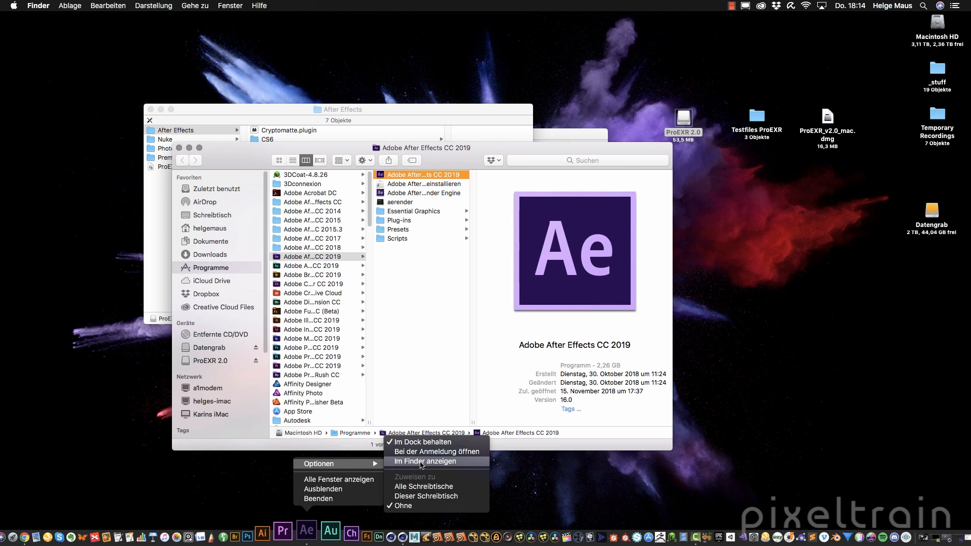
left_click(422, 461)
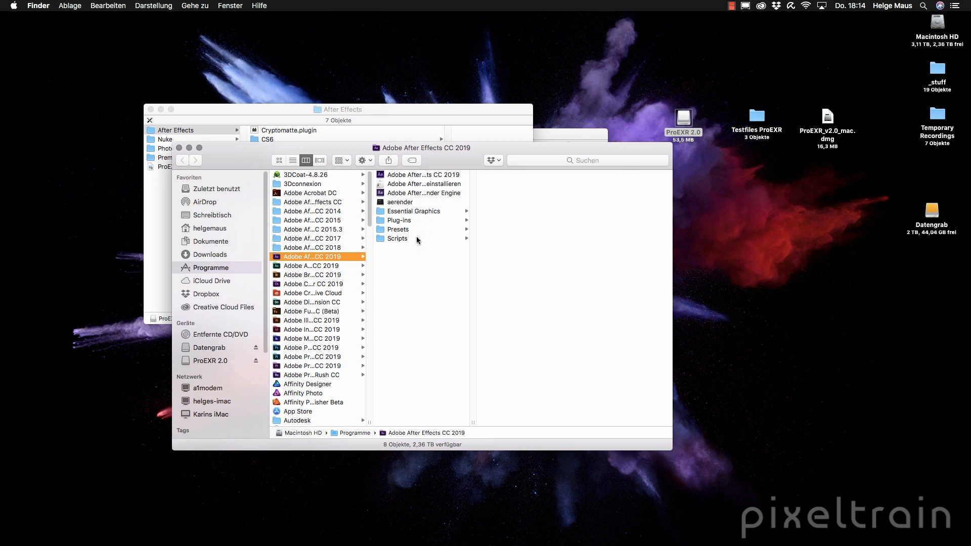
left_click(383, 222)
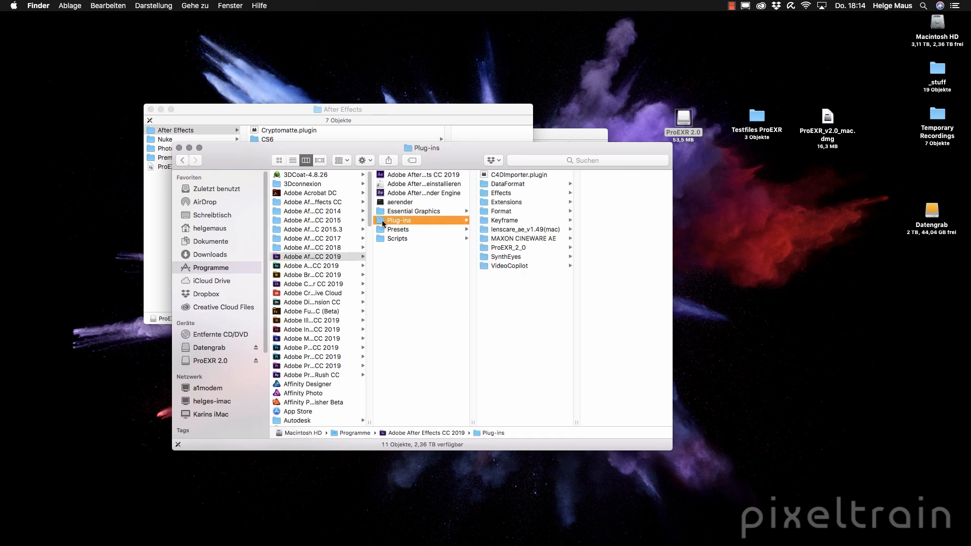
left_click_drag(315, 148, 252, 240)
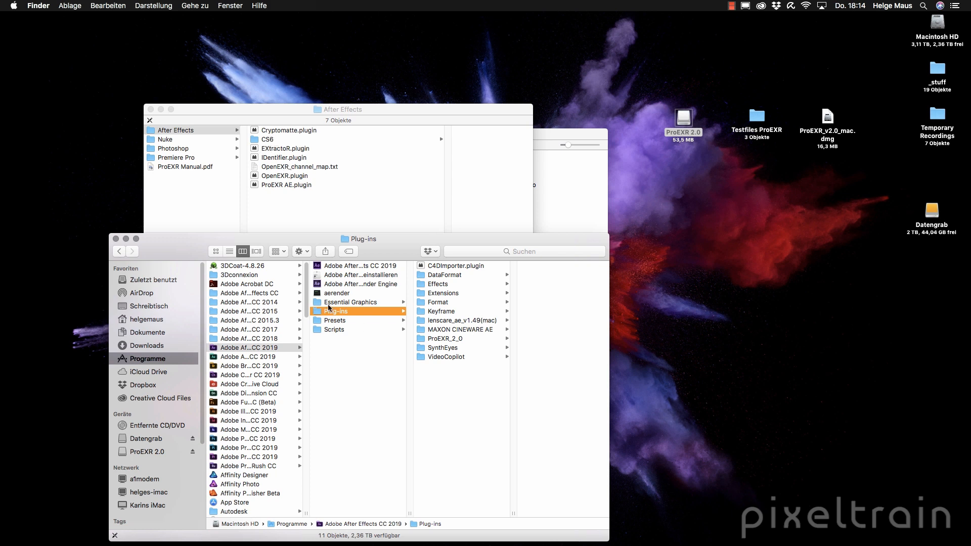
Examine the ProEXR_2_0, Format and Effects subfolders of Plug-ins for the installed ProEXR files and the zipped original plug-ins
left_click(422, 341)
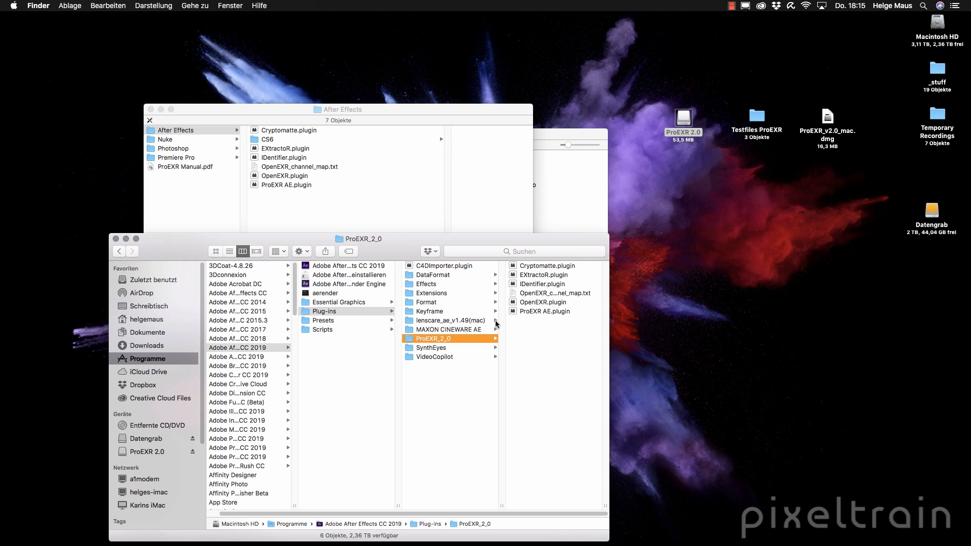
left_click(424, 303)
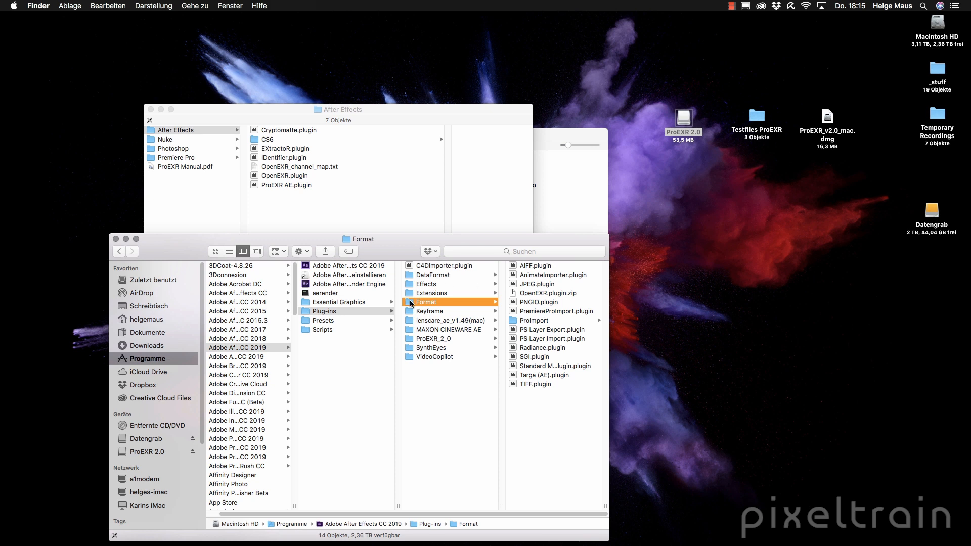
left_click(412, 284)
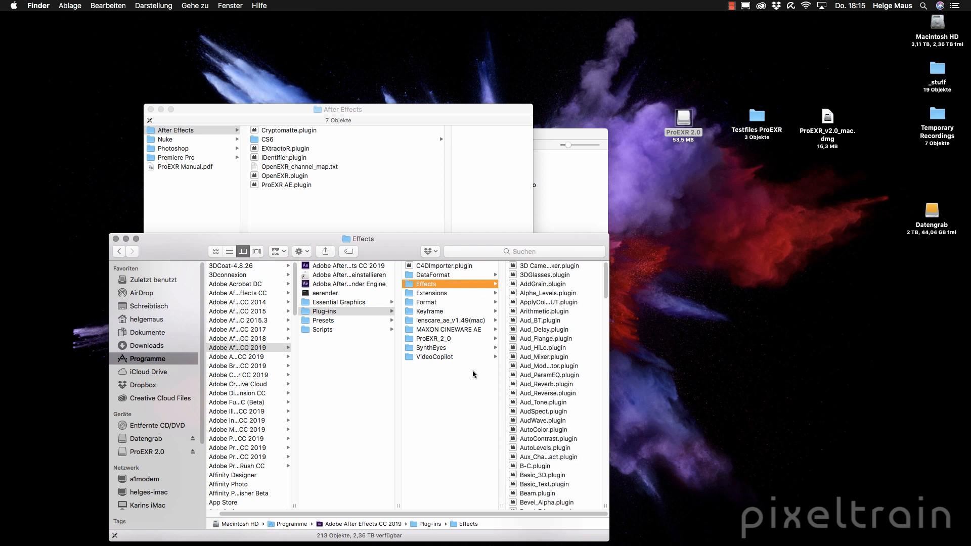
left_click_drag(603, 506, 663, 506)
scroll(619, 475, "down", 10)
scroll(619, 475, "down", 15)
scroll(620, 475, "down", 3)
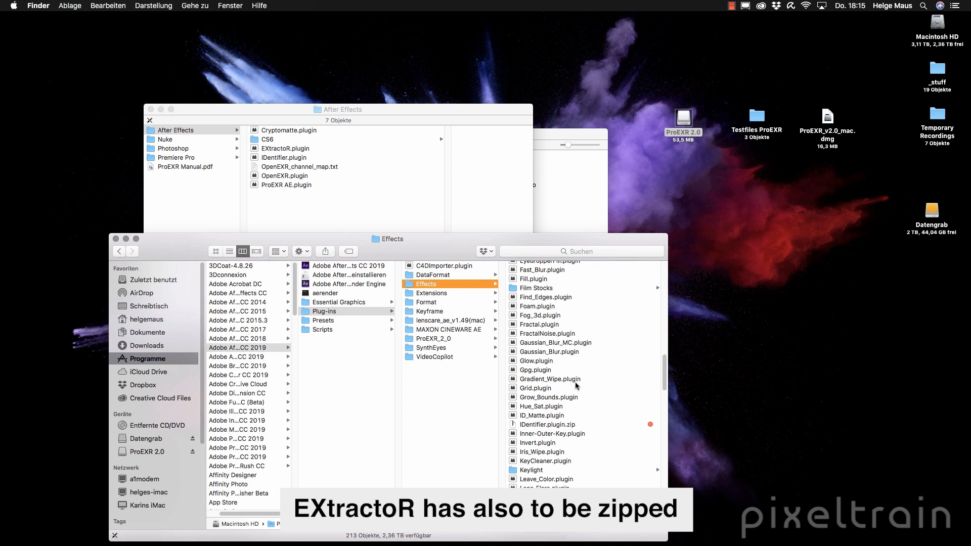
left_click(439, 365)
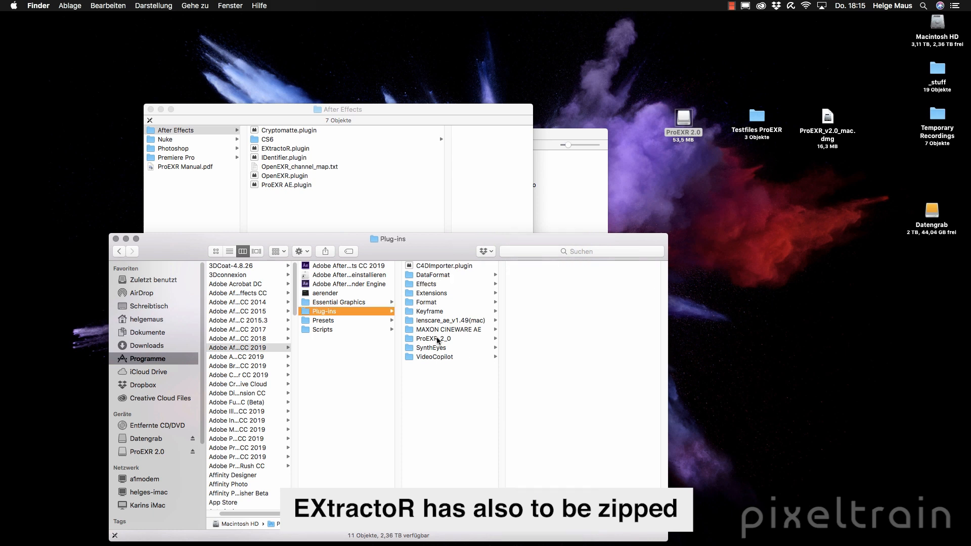
left_click(438, 339)
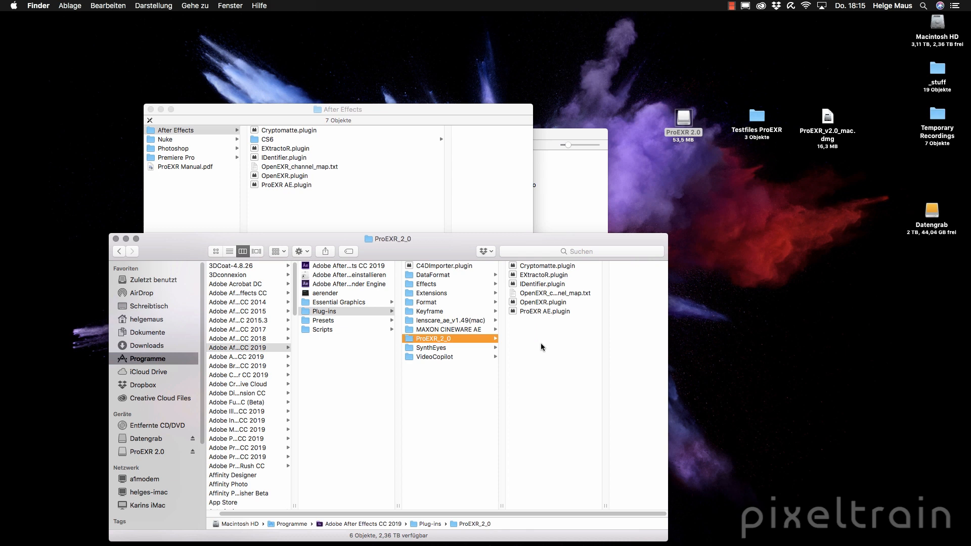
Close the Plug-ins, After Effects and ProEXR 2.0 Finder windows
left_click(115, 238)
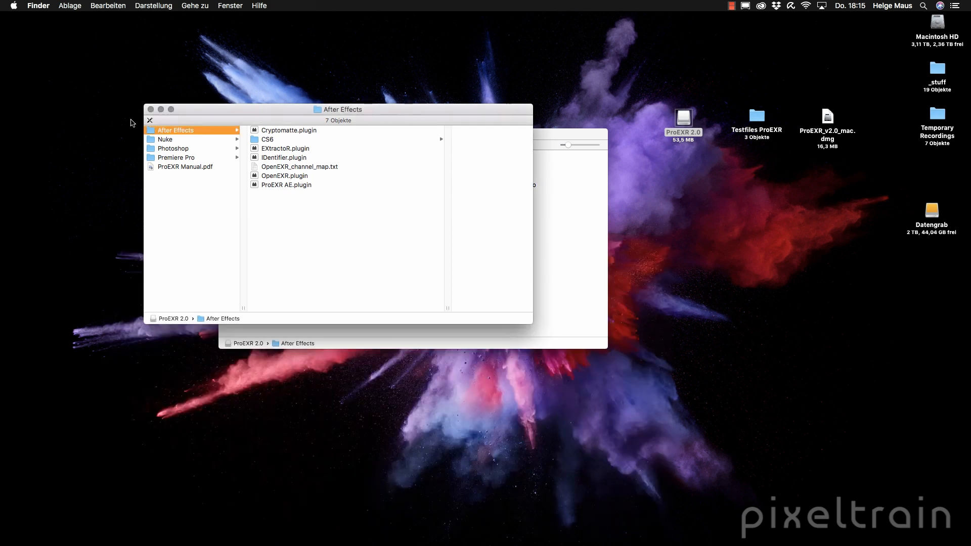
left_click(150, 109)
left_click(226, 134)
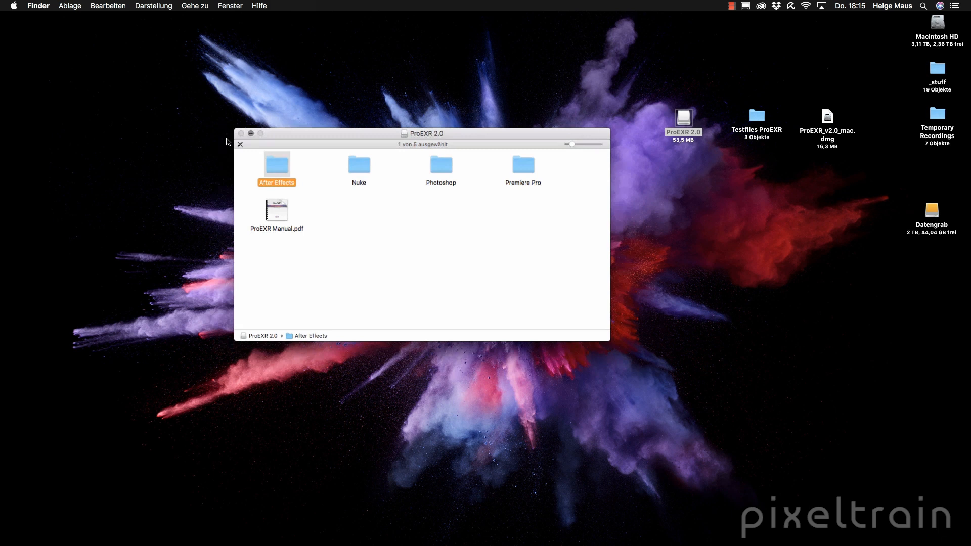
Switch to After Effects and import EXR aus ProRender.exr from the Testfiles ProEXR folder as footage
left_click(312, 531)
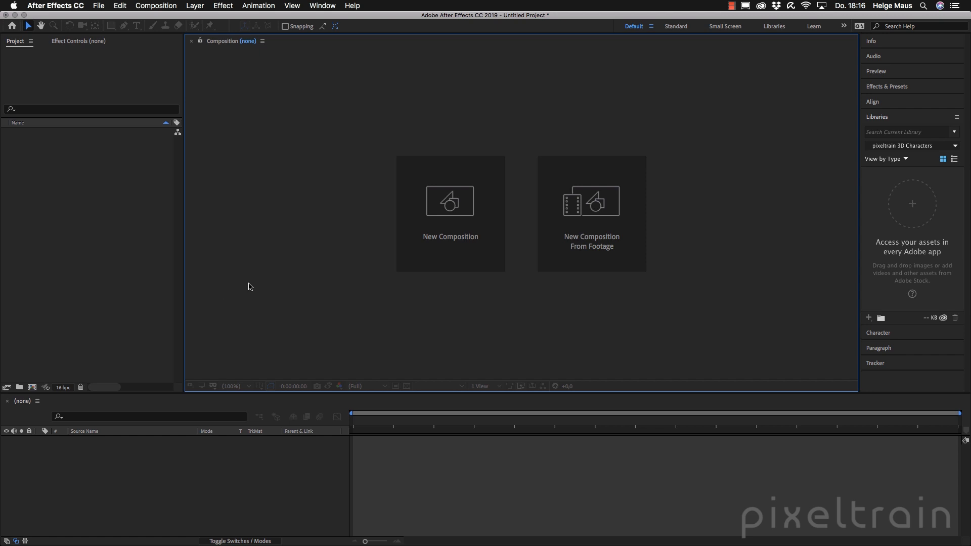
double_click(97, 213)
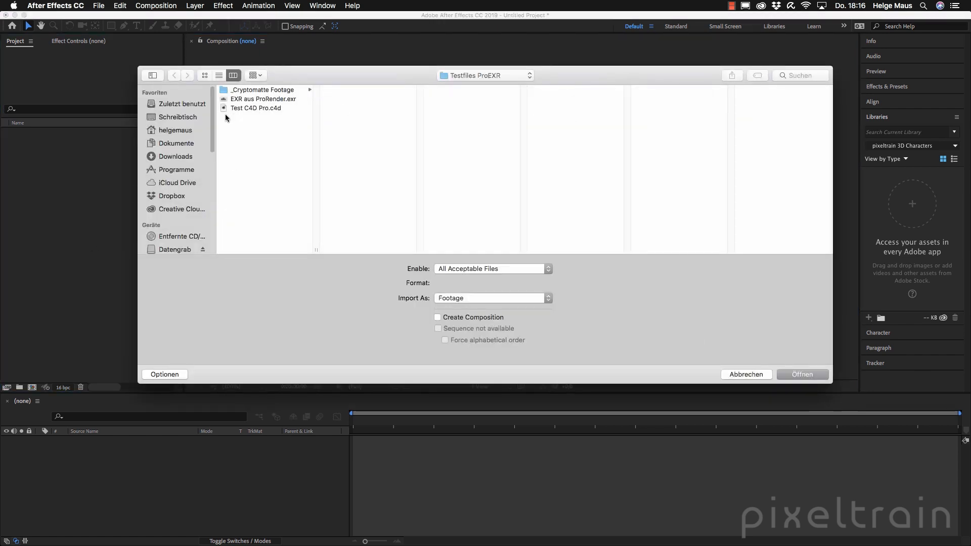
left_click(267, 100)
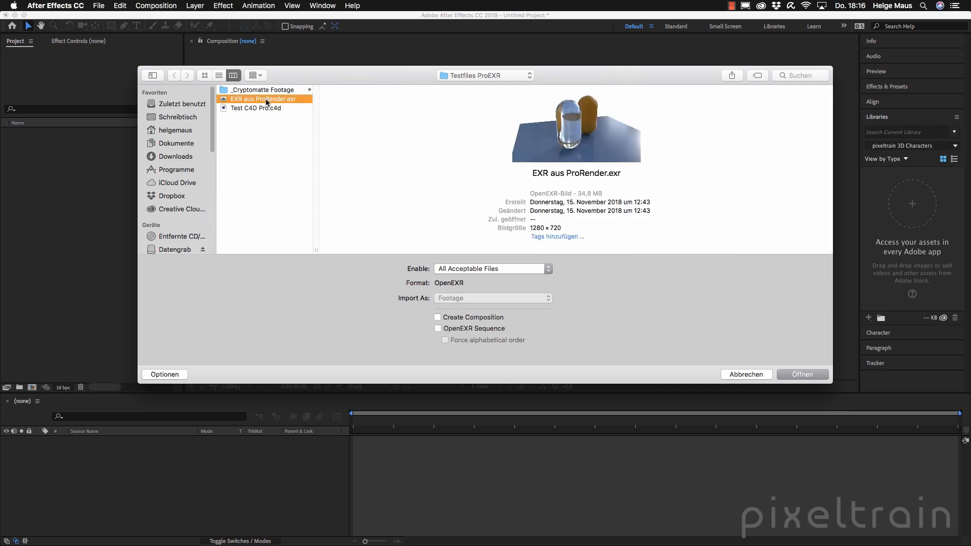
left_click(805, 375)
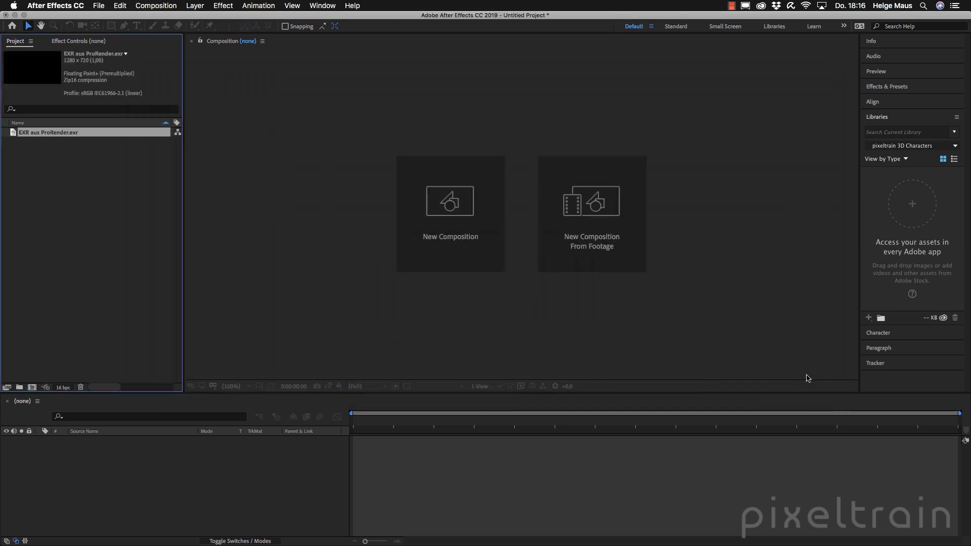
Create a new composition from EXR aus ProRender.exr and check its transparent areas against the transparency grid
left_click(62, 199)
left_click(32, 134)
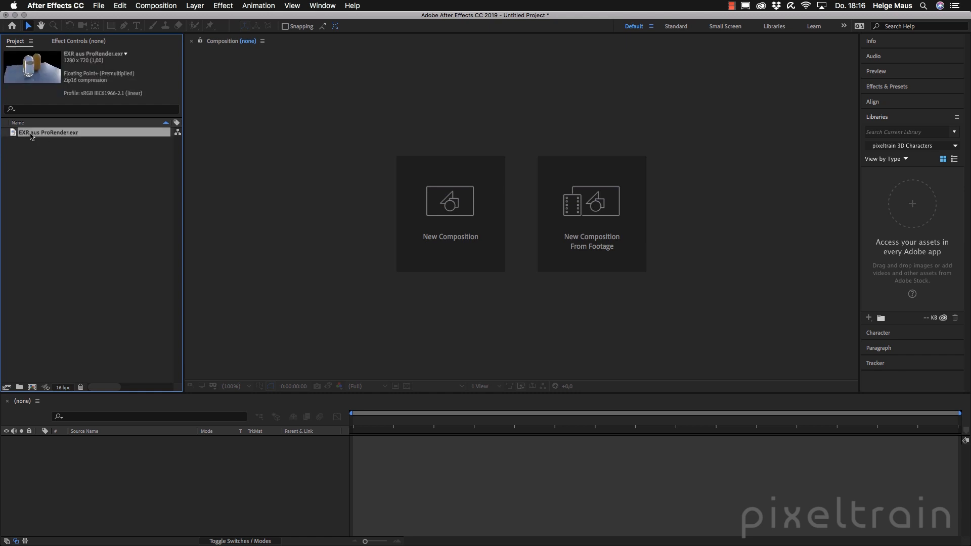
left_click_drag(48, 136, 33, 388)
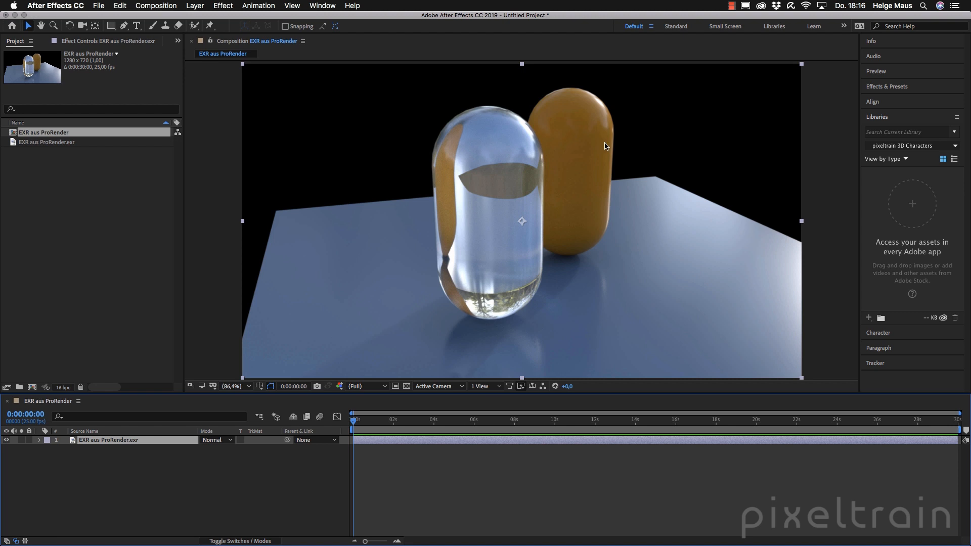
left_click(406, 386)
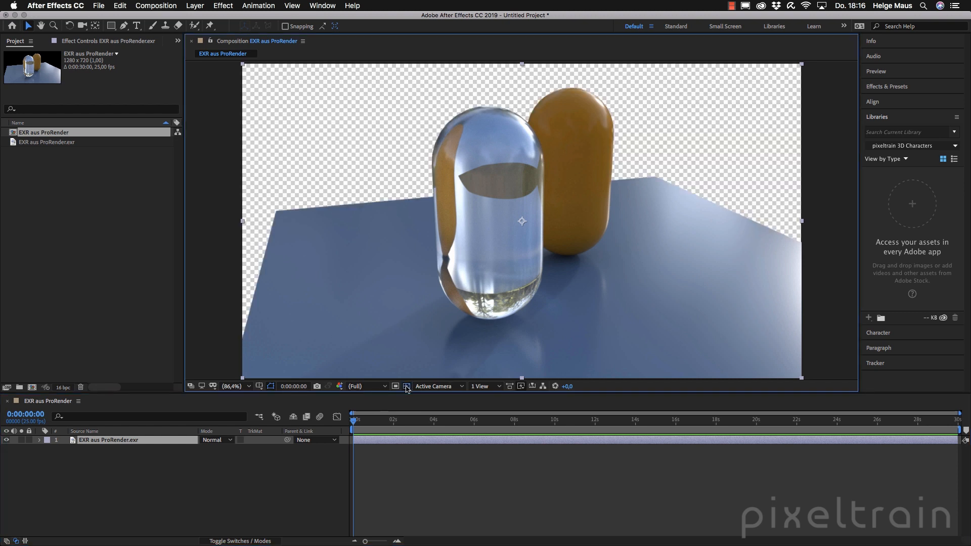
left_click(407, 386)
Switch to Cinema 4D and review which multi-passes are enabled in the ProRender render settings
left_click(370, 541)
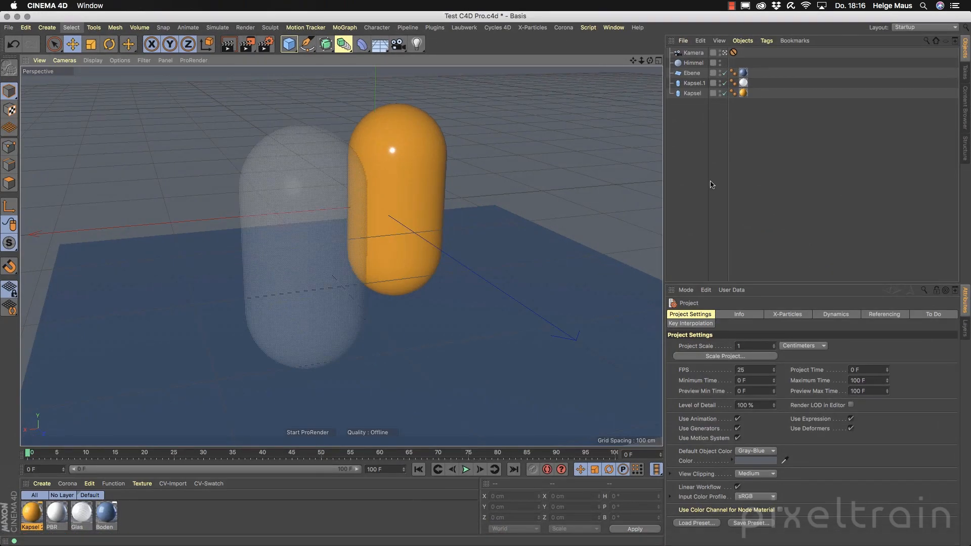
left_click(266, 44)
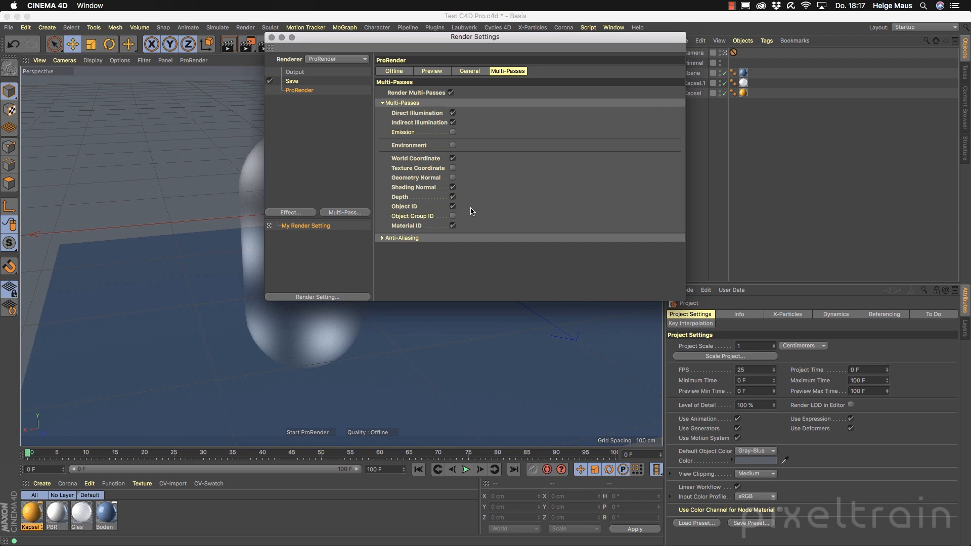
left_click(272, 38)
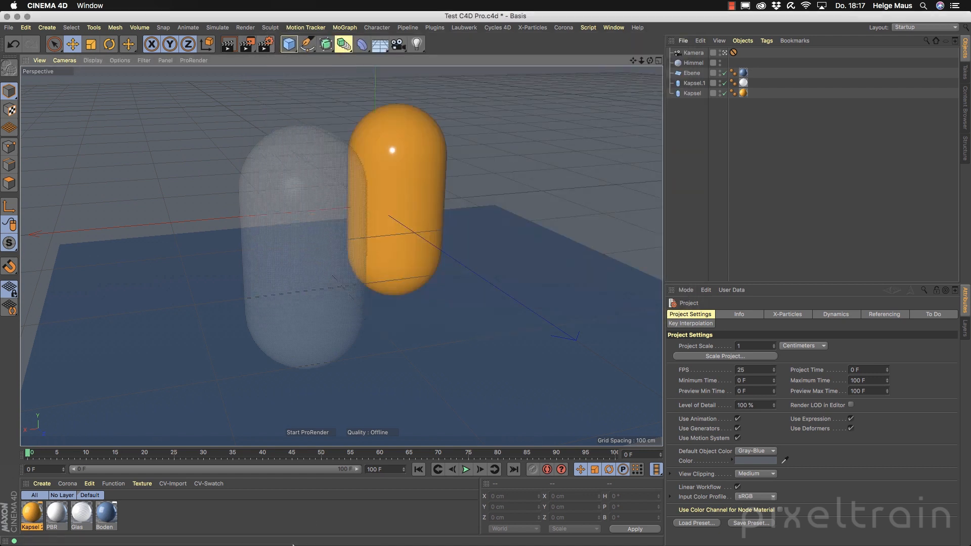
Switch to After Effects and apply the EXtractoR effect to the EXR aus ProRender.exr layer
left_click(311, 541)
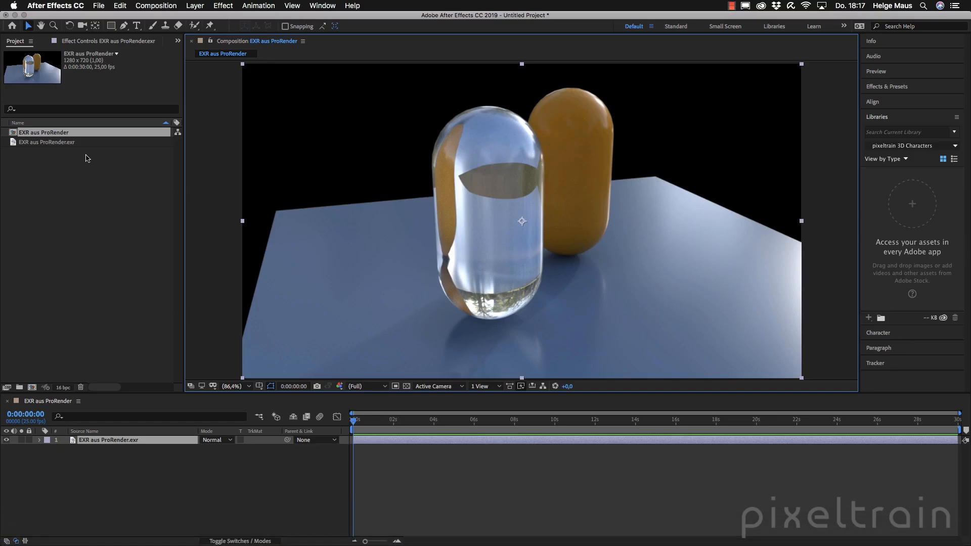
left_click(63, 143)
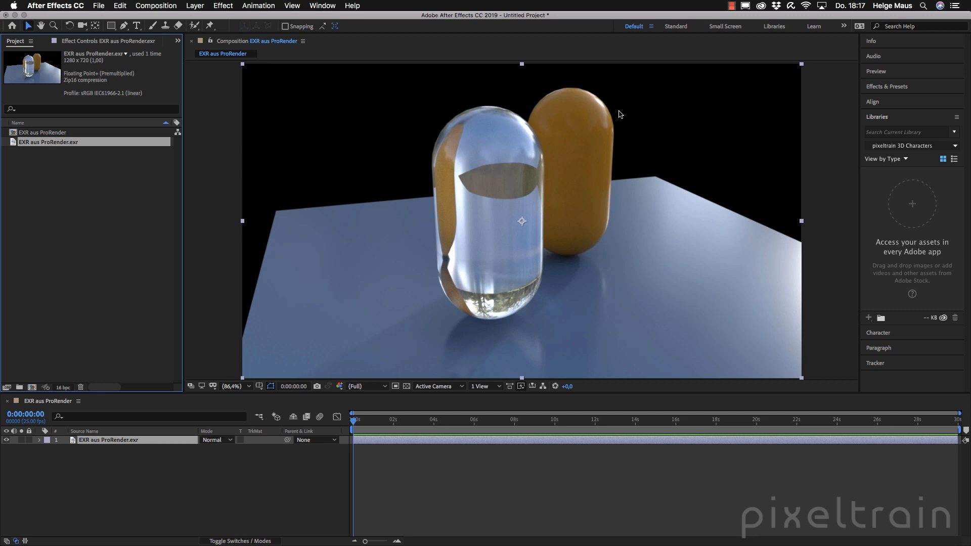
left_click(177, 484)
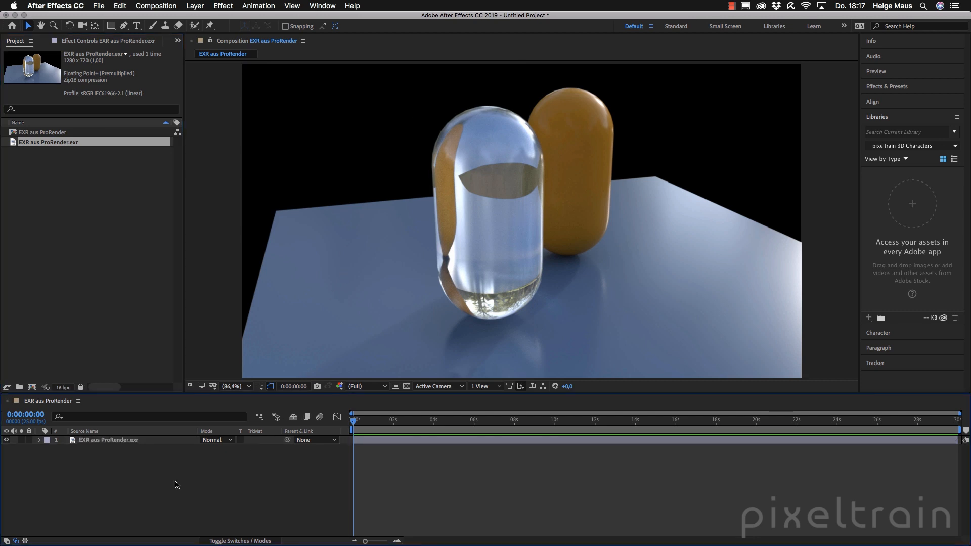
left_click(113, 445)
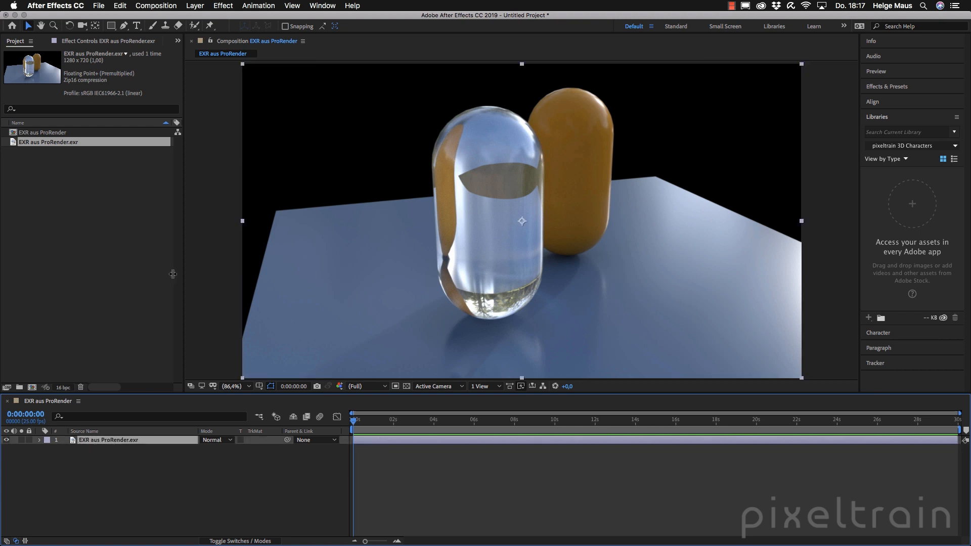
left_click(223, 6)
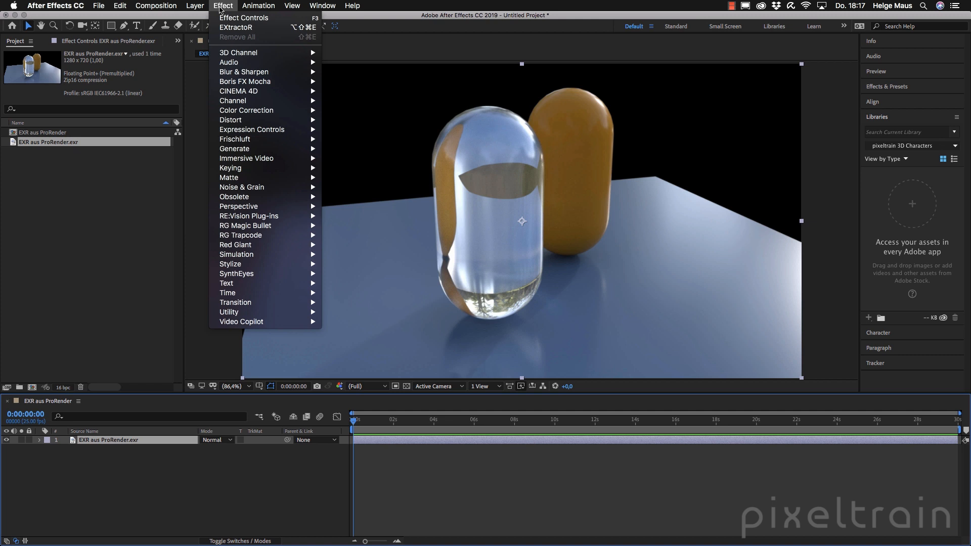
mouse_move(231, 53)
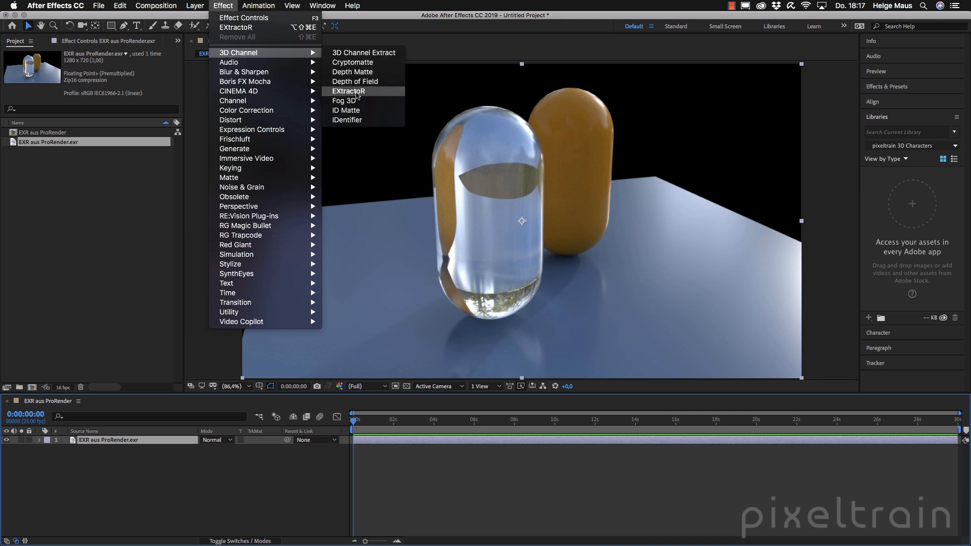
left_click(363, 92)
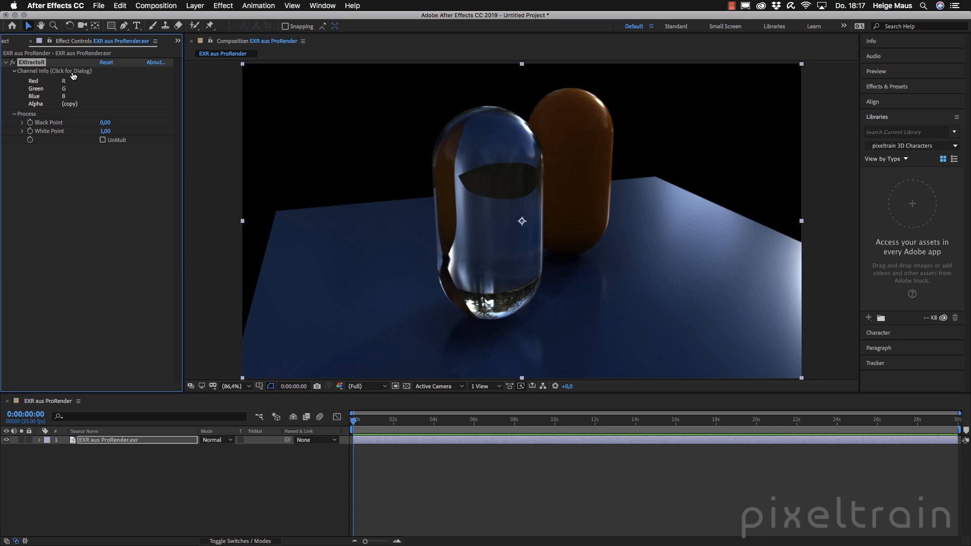
Assign the Direkte Beleuchtung pass to EXtractoR's red, green and blue channels, leaving alpha as a copy
left_click(66, 101)
left_click_drag(541, 105, 441, 80)
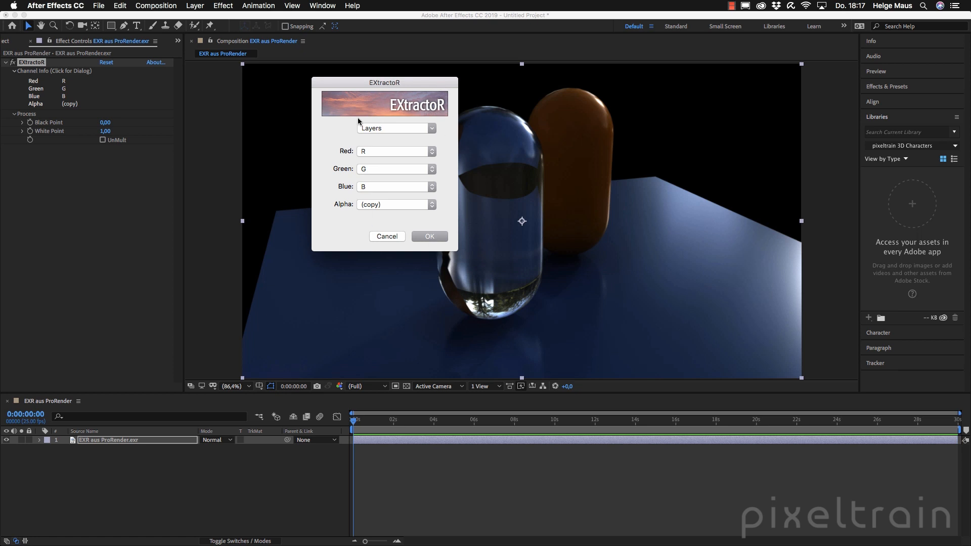
left_click(432, 129)
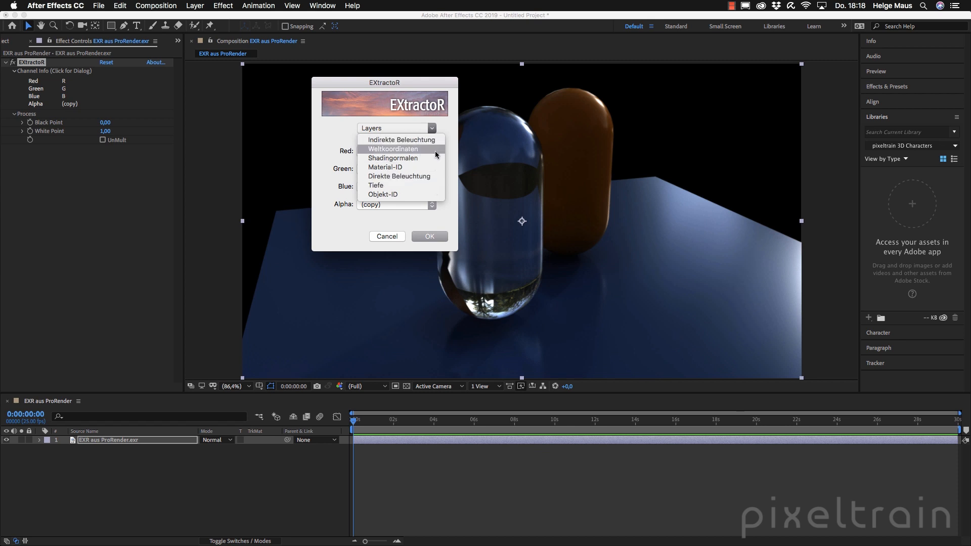
left_click(400, 176)
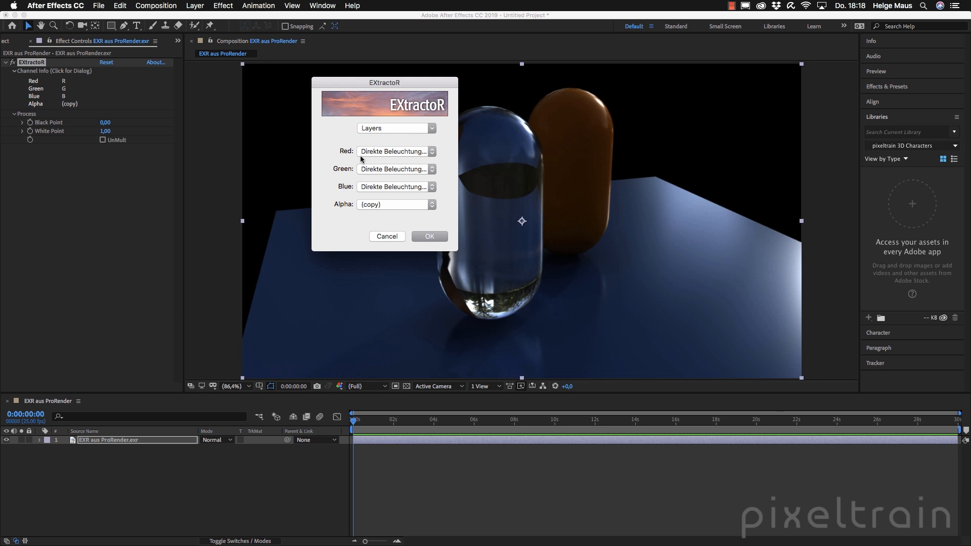
left_click(418, 151)
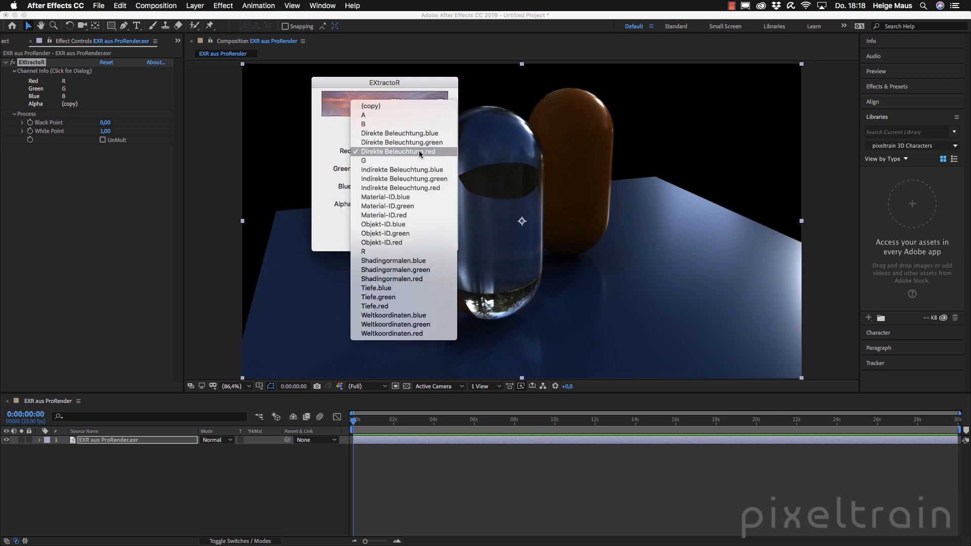
left_click(433, 151)
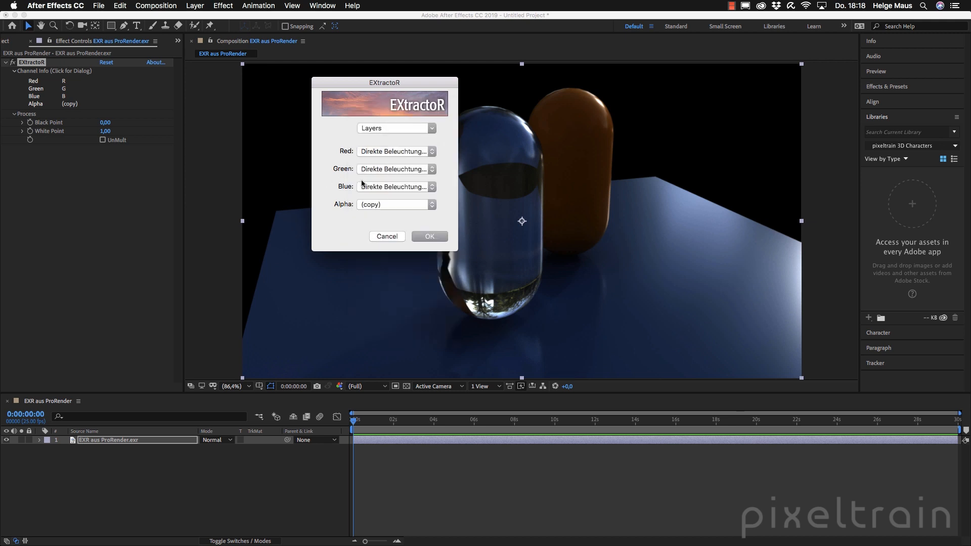
left_click(410, 169)
left_click(409, 170)
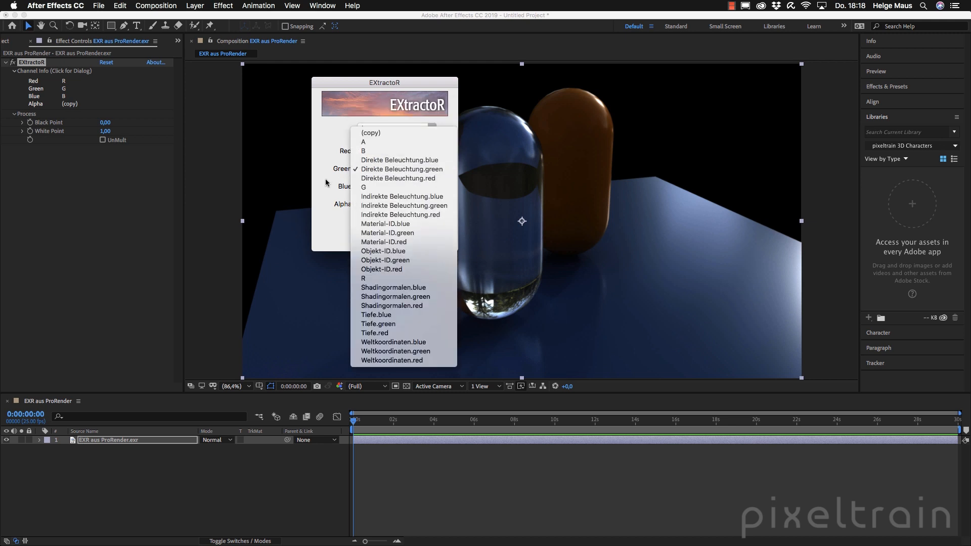
left_click(425, 187)
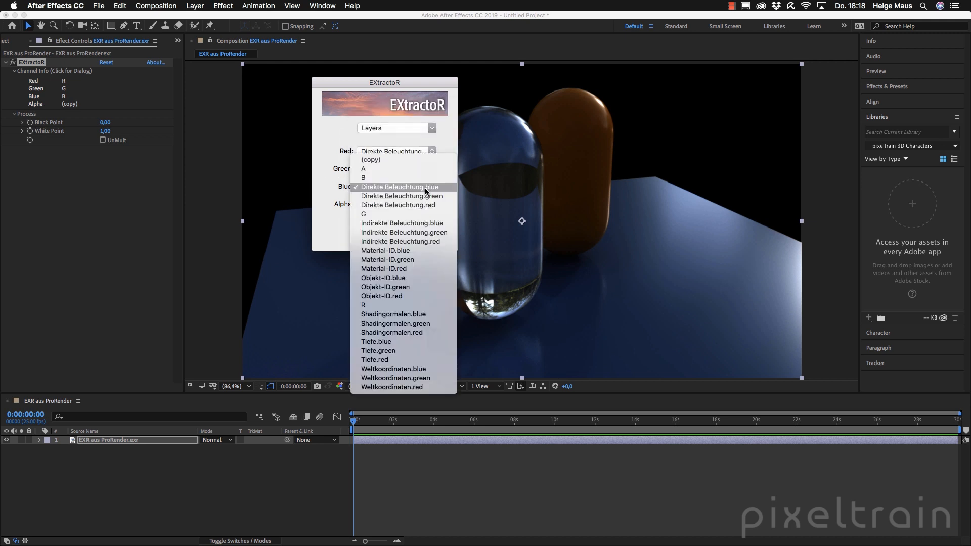
left_click(334, 199)
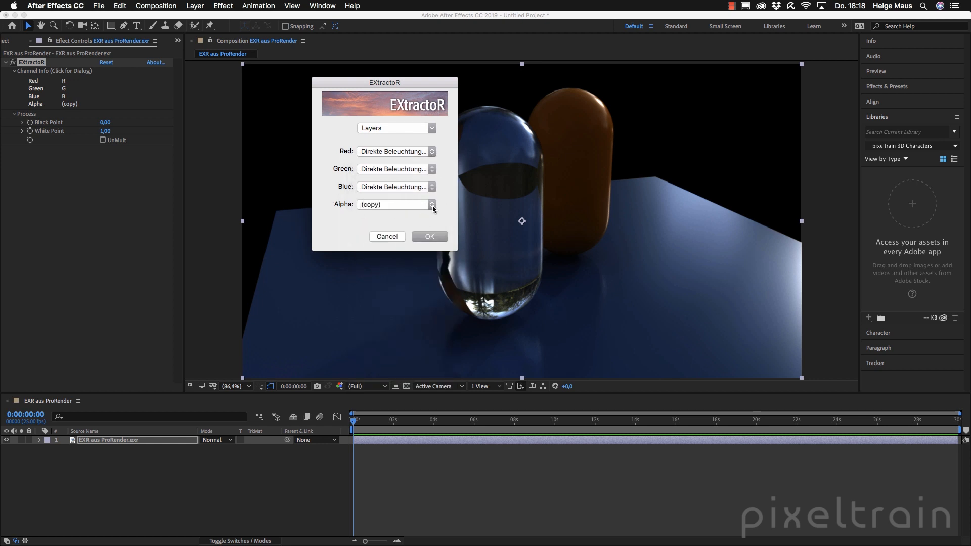
left_click(430, 235)
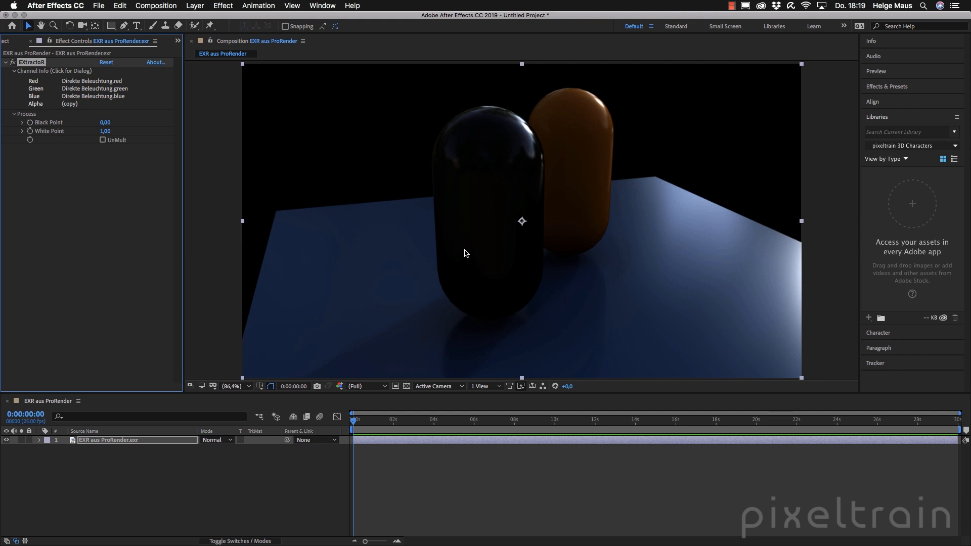
Add a Color Profile Converter with Rec.709 Gamma 2.4 as linearized input profile to the layer, and collapse both effects
left_click(429, 206)
key("ctrl+space")
type("color pro")
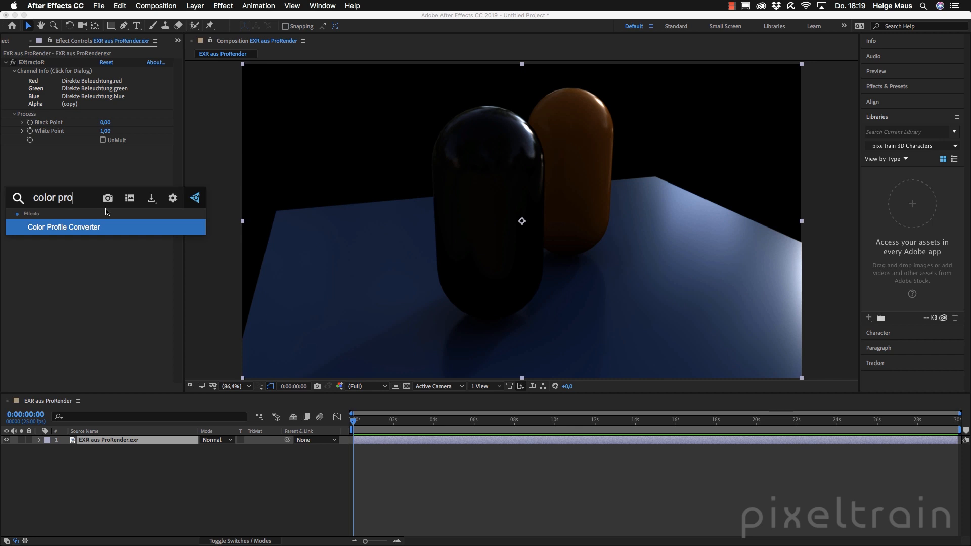
key("Return")
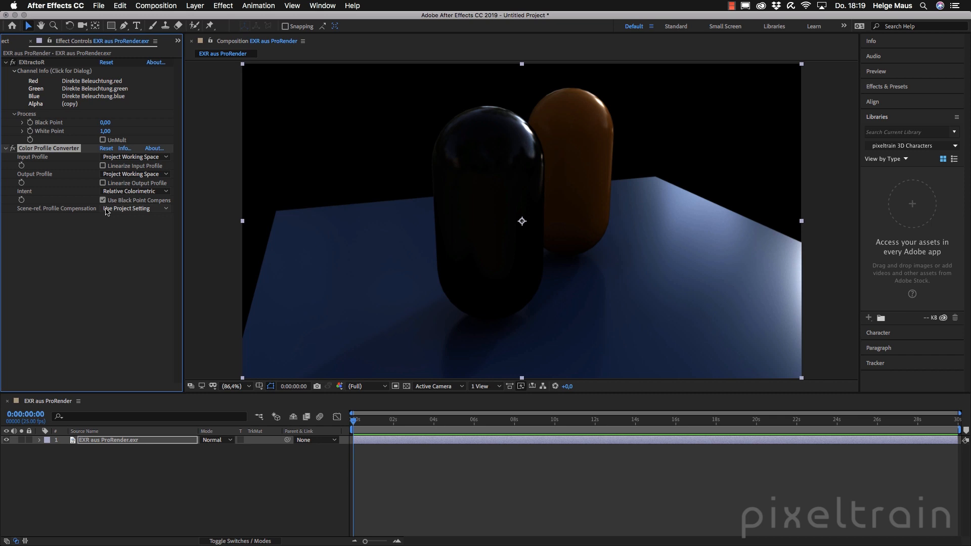
left_click(149, 157)
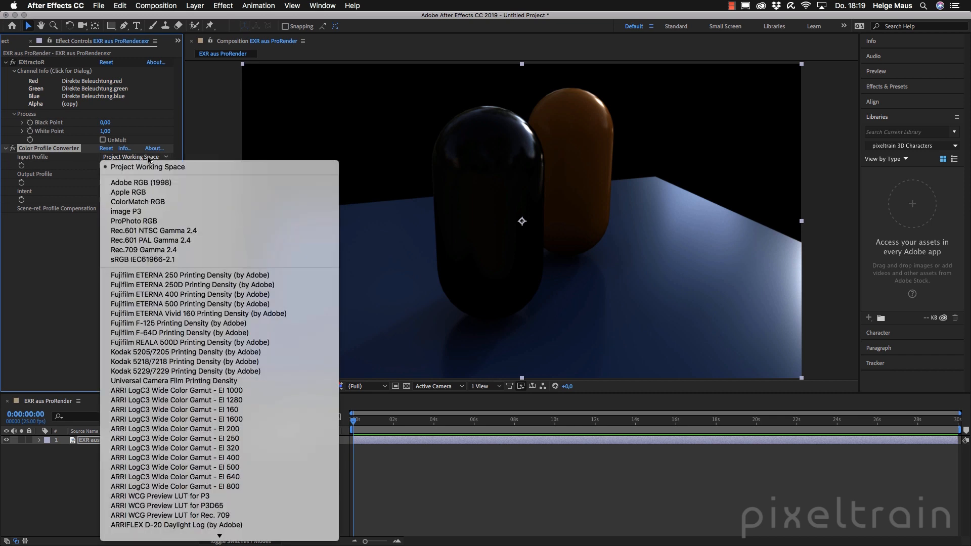
left_click(160, 251)
left_click(103, 166)
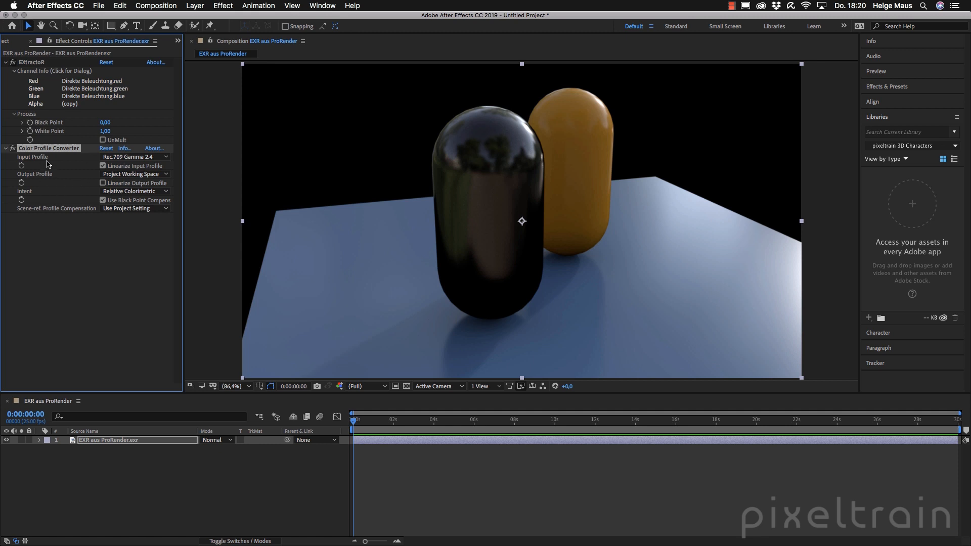
left_click(6, 148)
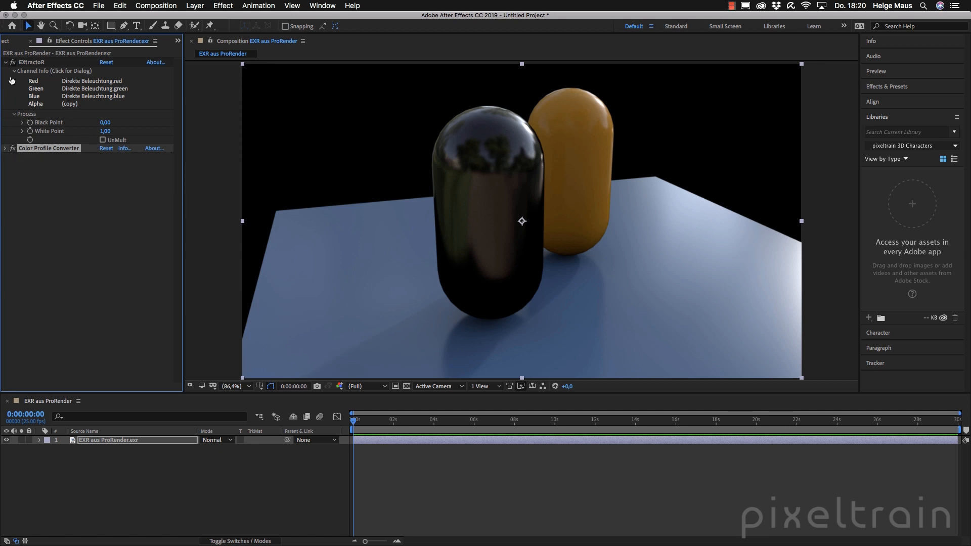
left_click(6, 62)
Duplicate the EXR aus ProRender.exr layer and assign the Indirekte Beleuchtung pass to the upper copy's EXtractoR channels
left_click(111, 479)
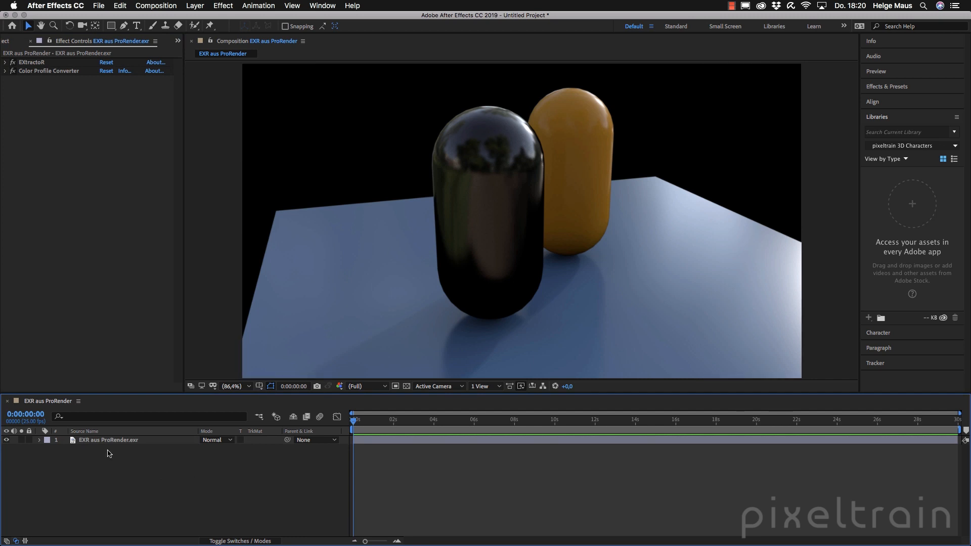
left_click(73, 441)
key("super+d")
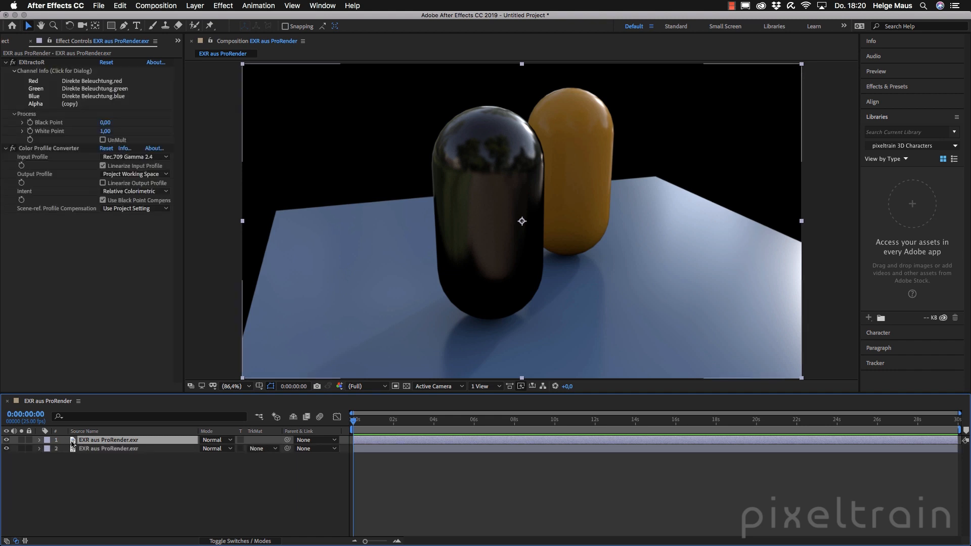
left_click(71, 90)
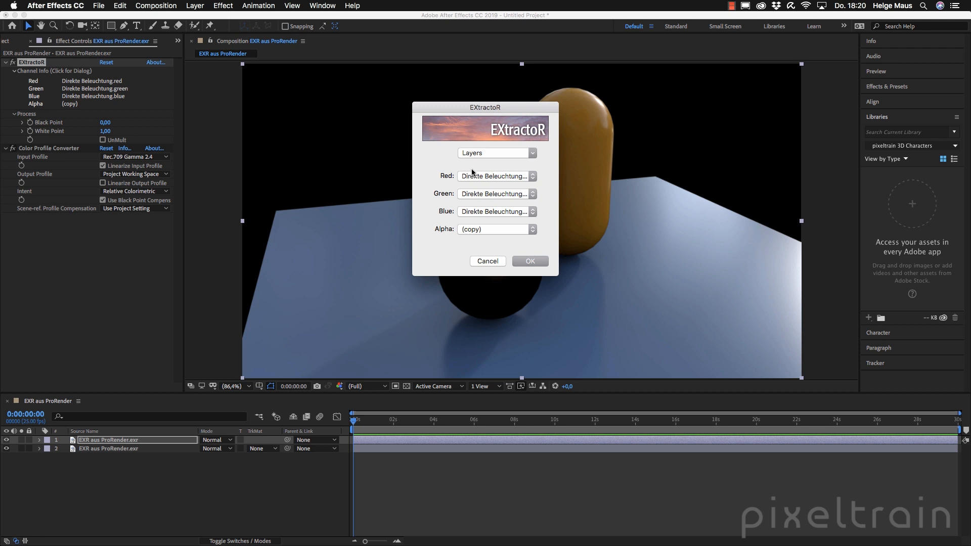
left_click(521, 153)
left_click(509, 164)
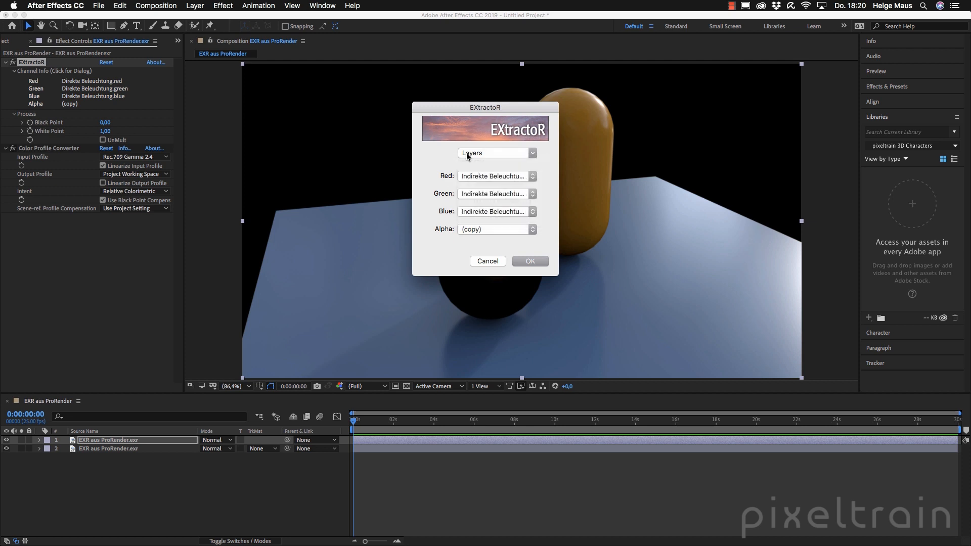
left_click(527, 261)
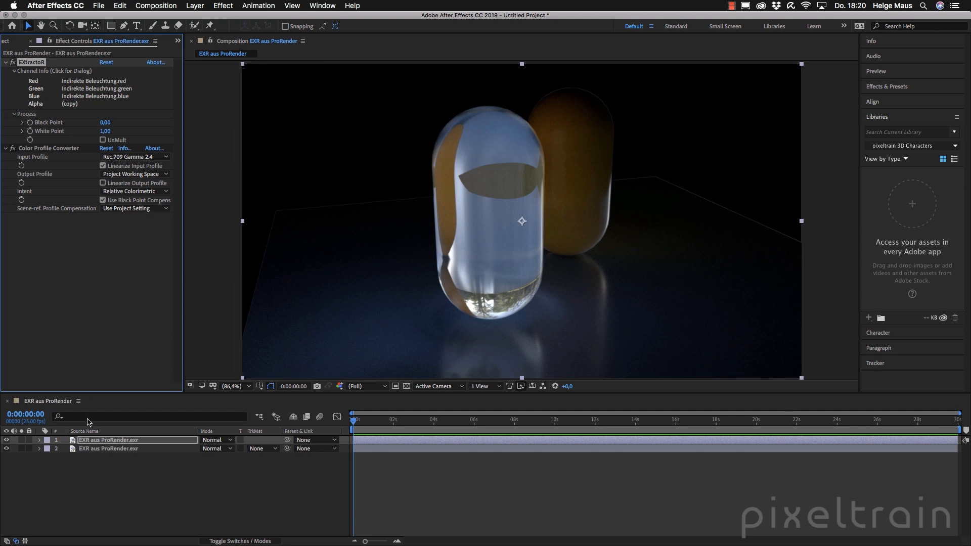
Set the upper layer's blending mode to Add and toggle its visibility to compare the image with and without it
left_click(218, 440)
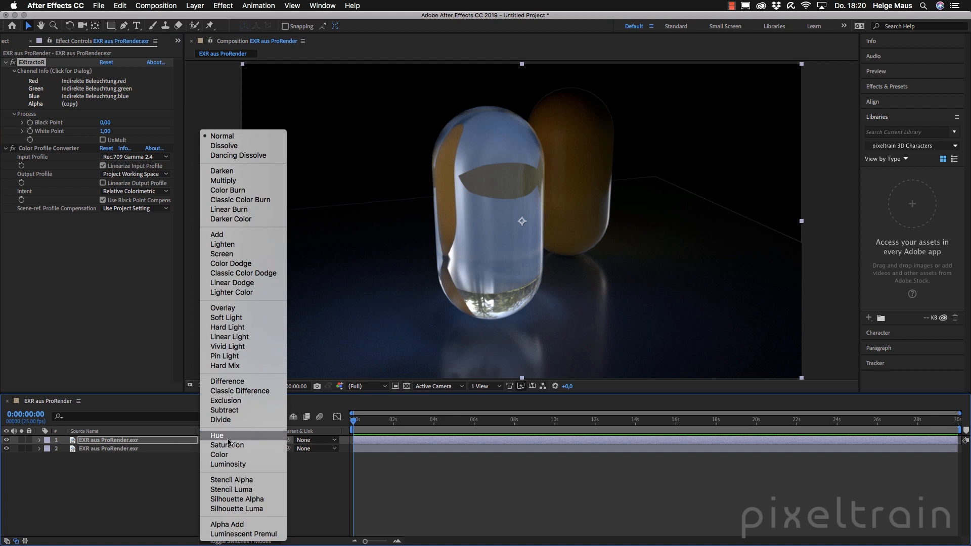
left_click(257, 235)
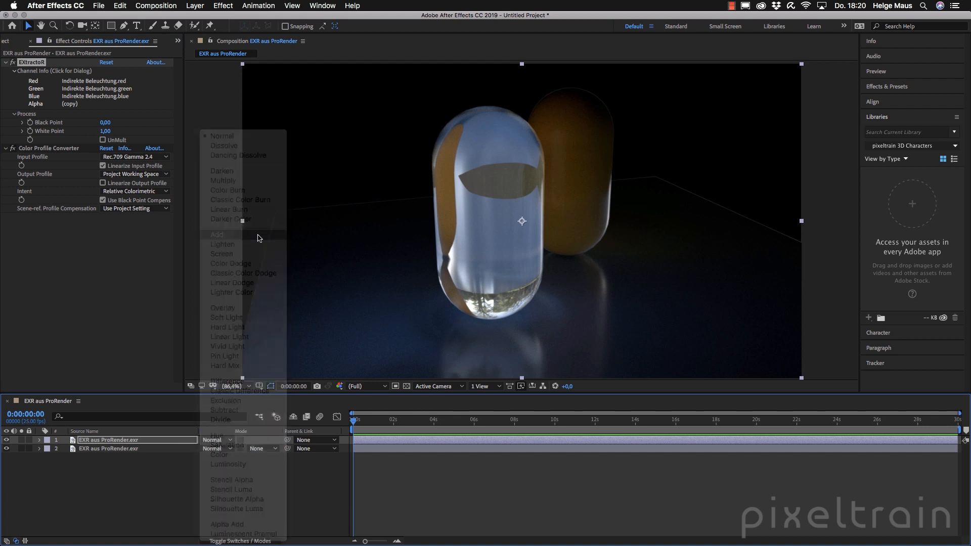
left_click(6, 440)
left_click(6, 440)
left_click(6, 440)
left_click(6, 440)
left_click(6, 440)
left_click(6, 440)
left_click(6, 440)
left_click(6, 440)
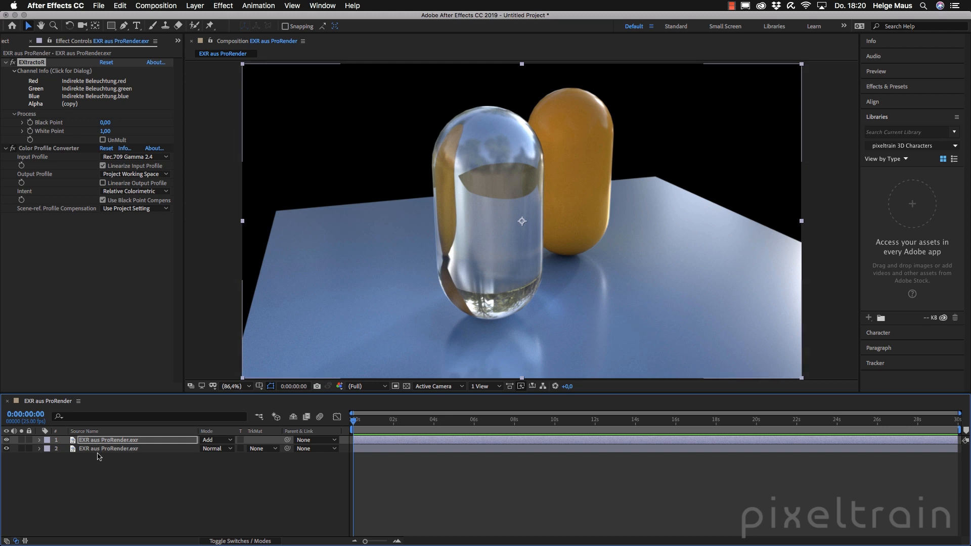
Delete the EXR aus ProRender composition from the project
left_click(11, 42)
left_click(76, 218)
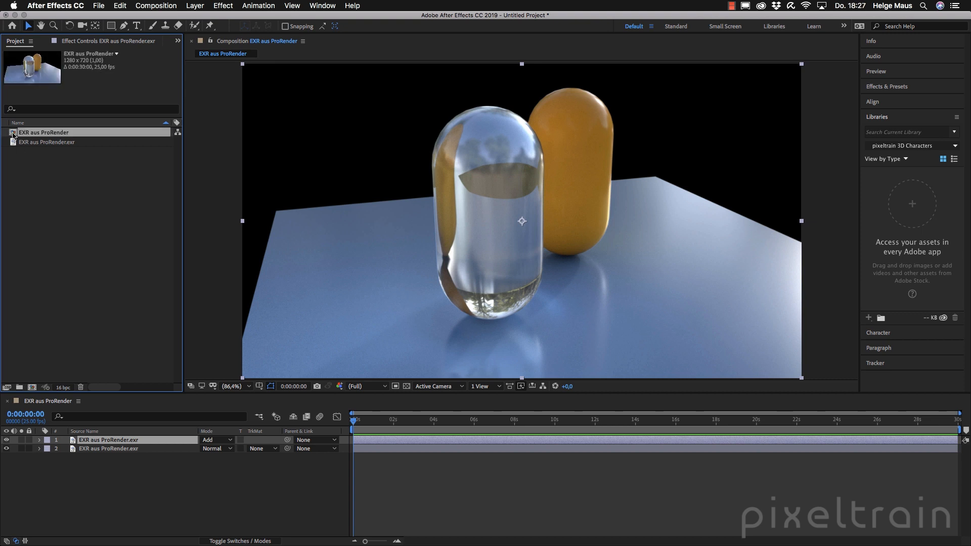
left_click(81, 387)
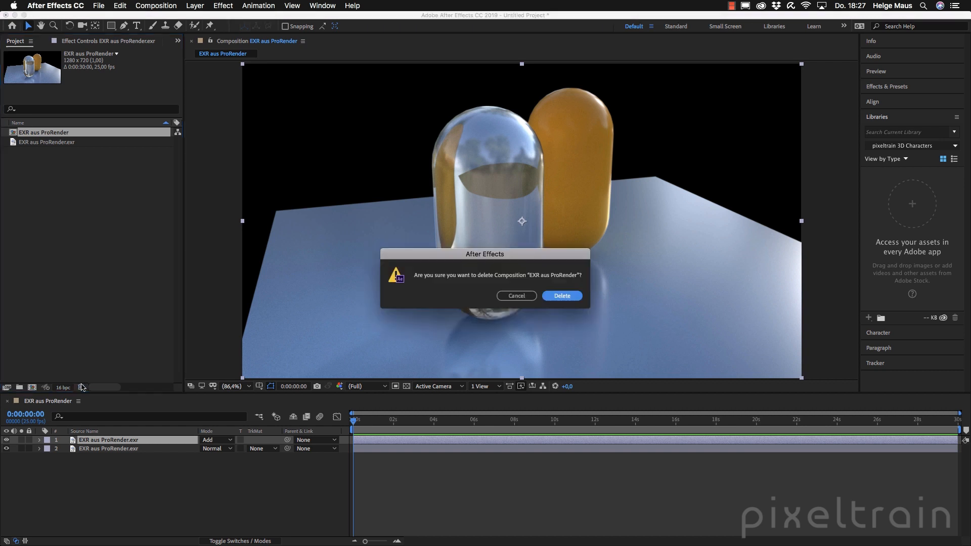
left_click(574, 296)
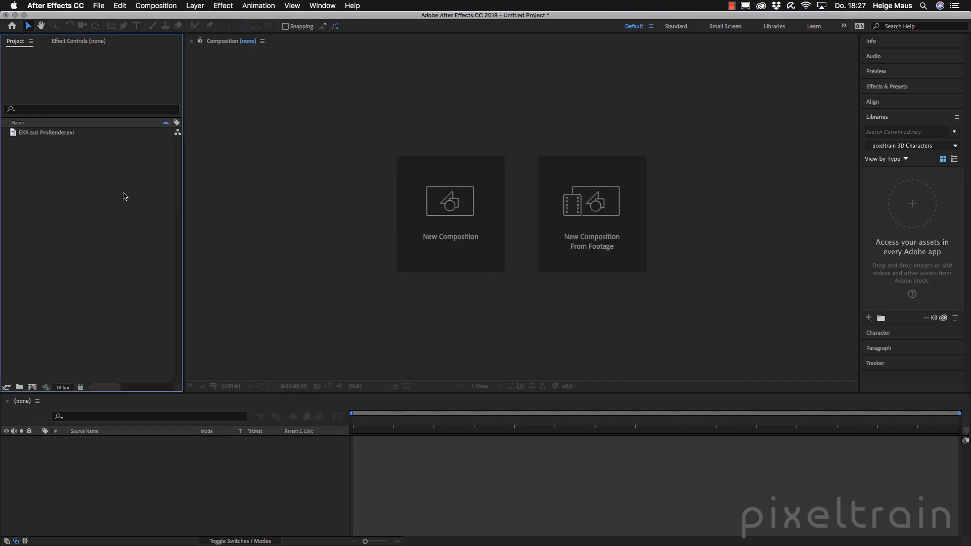
Create ProEXR layer comps from the EXR aus ProRender.exr footage
left_click(67, 134)
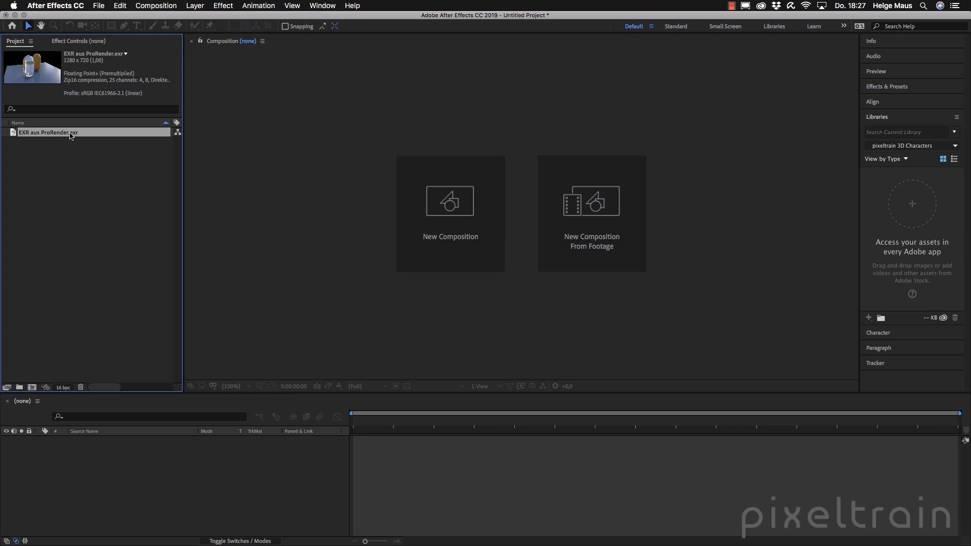
left_click(99, 7)
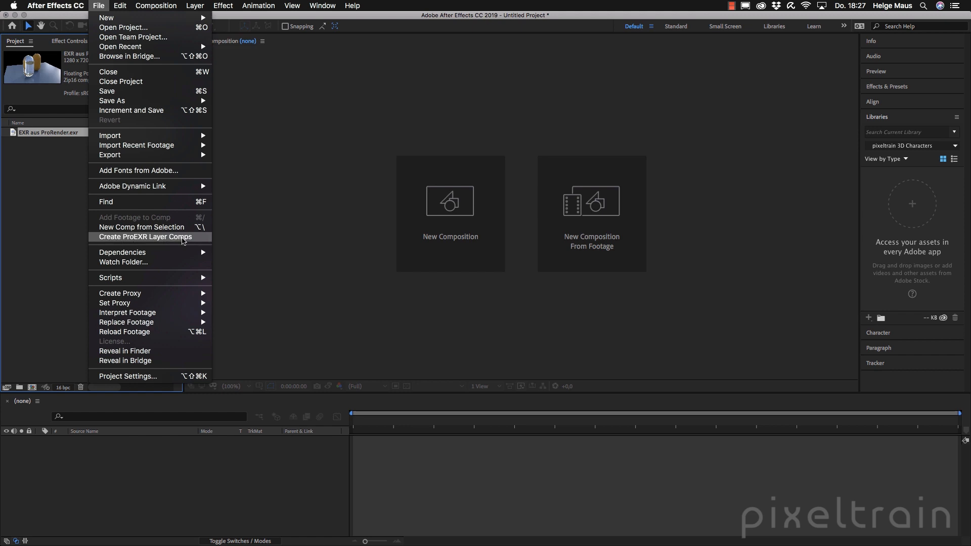
left_click(183, 240)
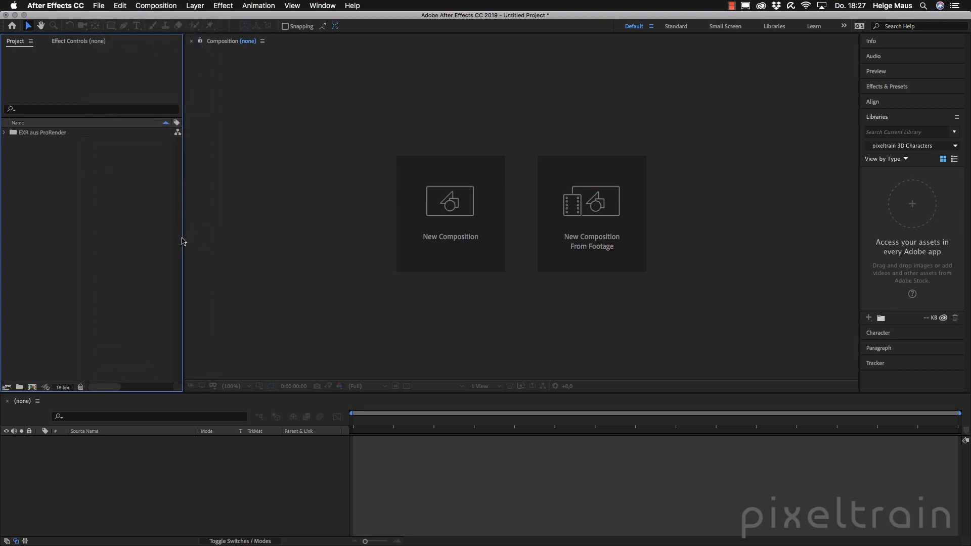
Open the Direkte Beleuchtung and Indirekte Beleuchtung source comps from the EXR aus ProRender folder and compare their images
left_click(4, 132)
left_click(14, 162)
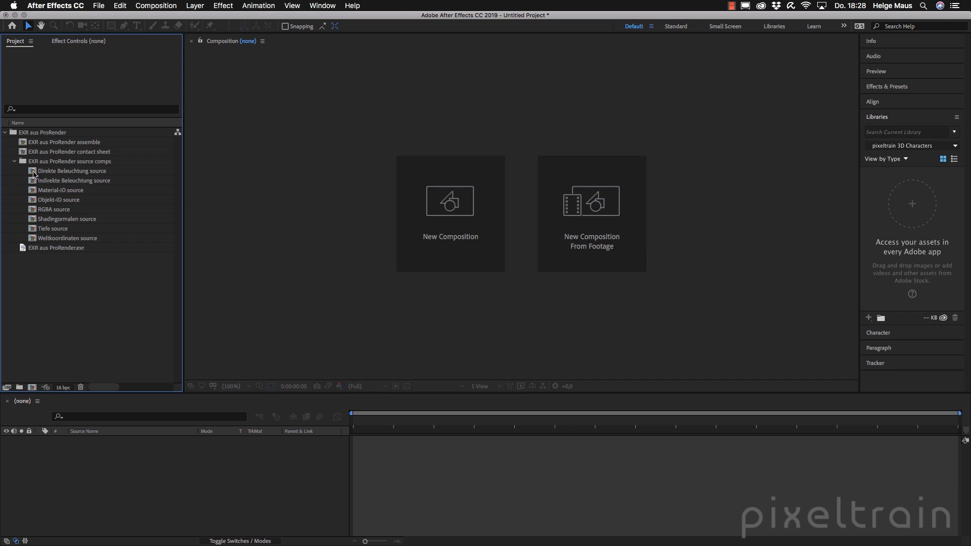
double_click(34, 172)
double_click(34, 180)
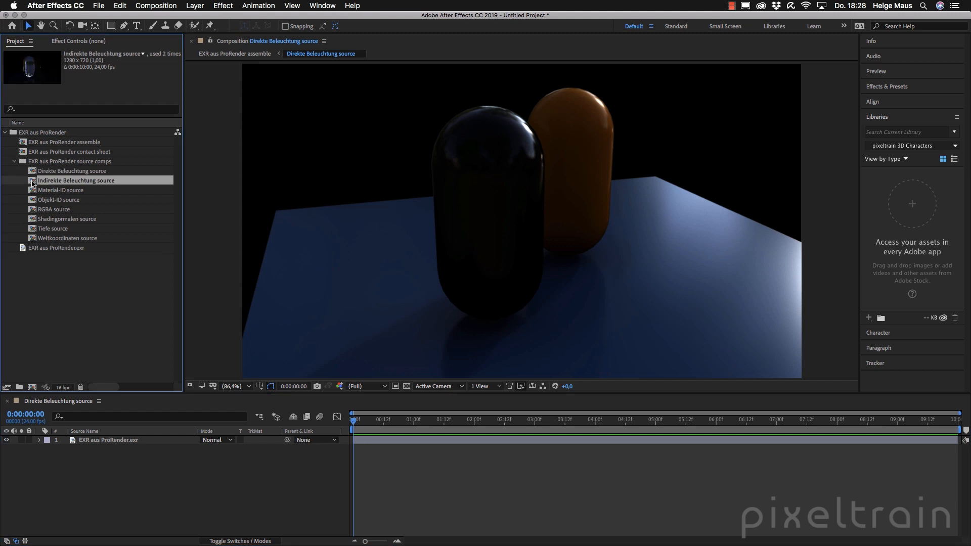
left_click(63, 403)
left_click(166, 403)
left_click(71, 403)
left_click(160, 402)
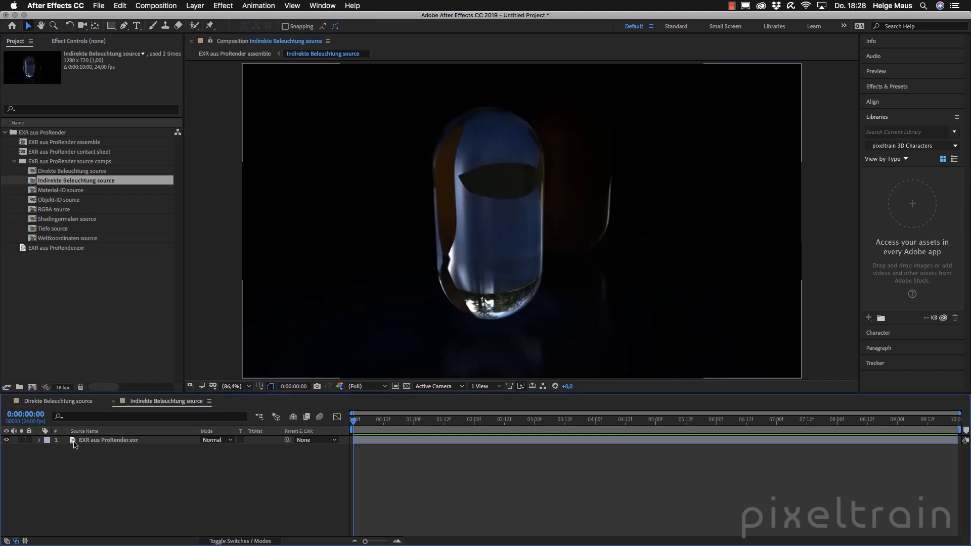
Add a Color Profile Converter to the EXR layer in the Indirekte Beleuchtung comp, with input profile Rec.709 Gamma 2.4 and a linearized input profile
left_click(76, 440)
left_click(91, 42)
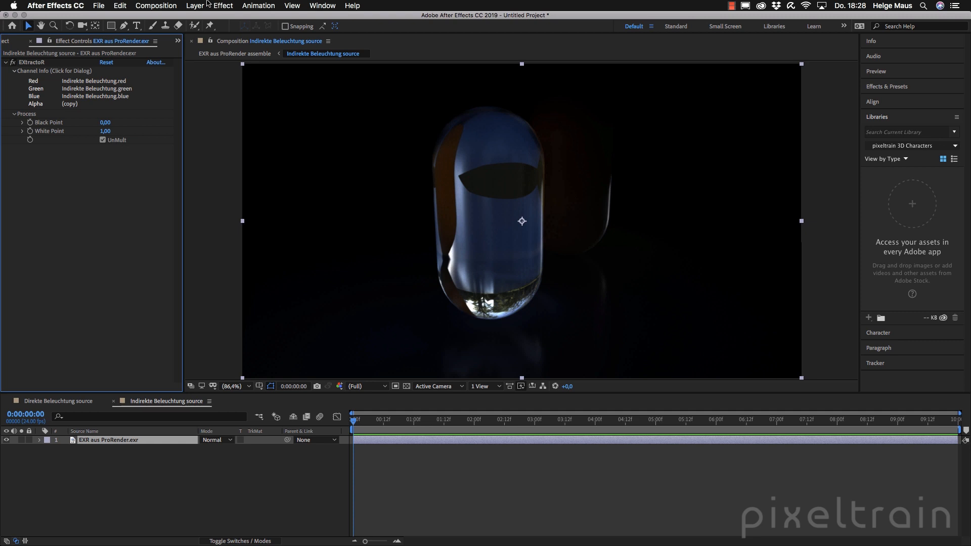
left_click(223, 5)
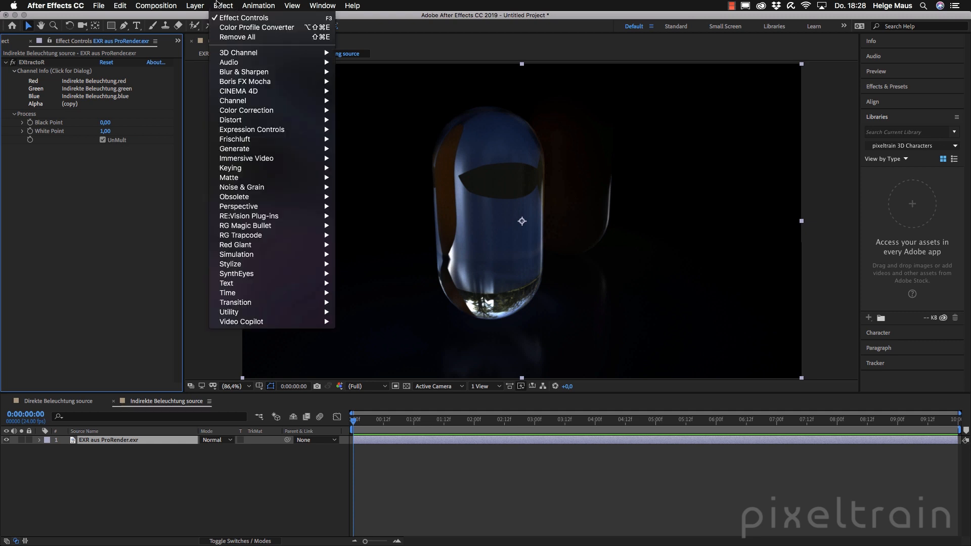
left_click(243, 28)
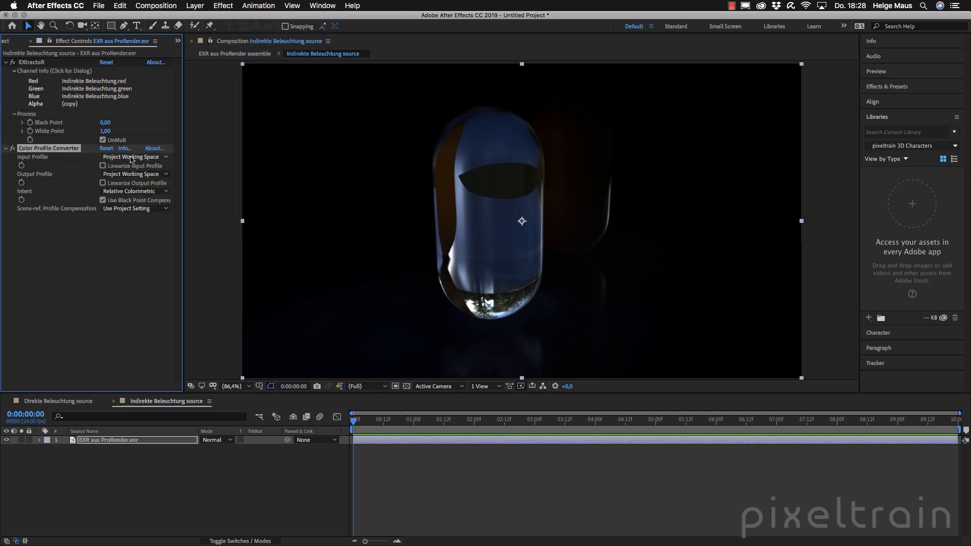
left_click(131, 157)
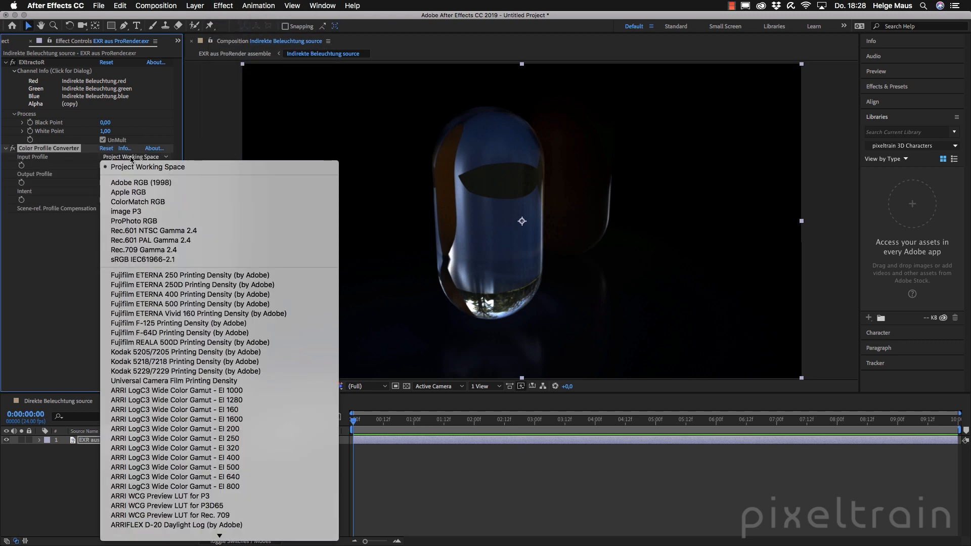
left_click(167, 251)
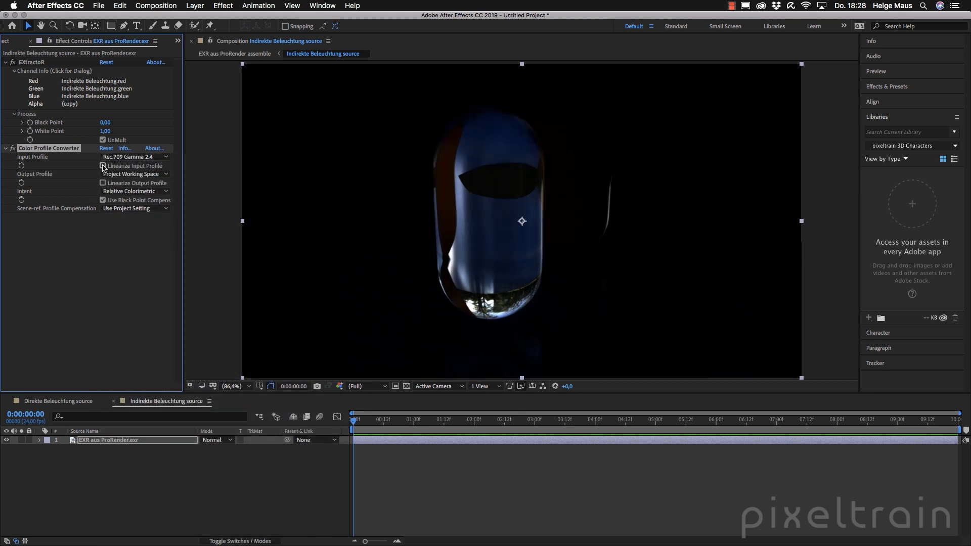
left_click(103, 166)
left_click(107, 273)
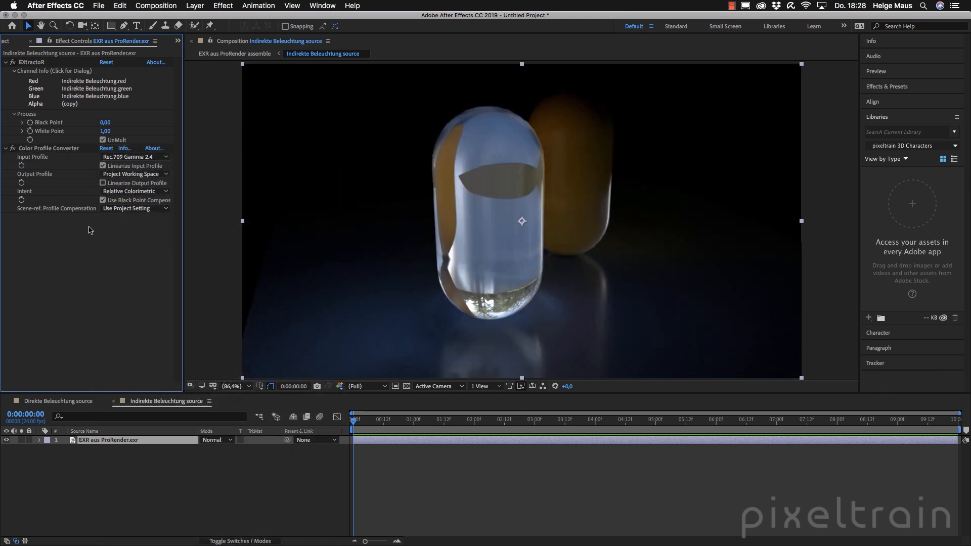
Copy the Color Profile Converter effect onto the EXR layer in the Direkte Beleuchtung source comp
left_click(47, 151)
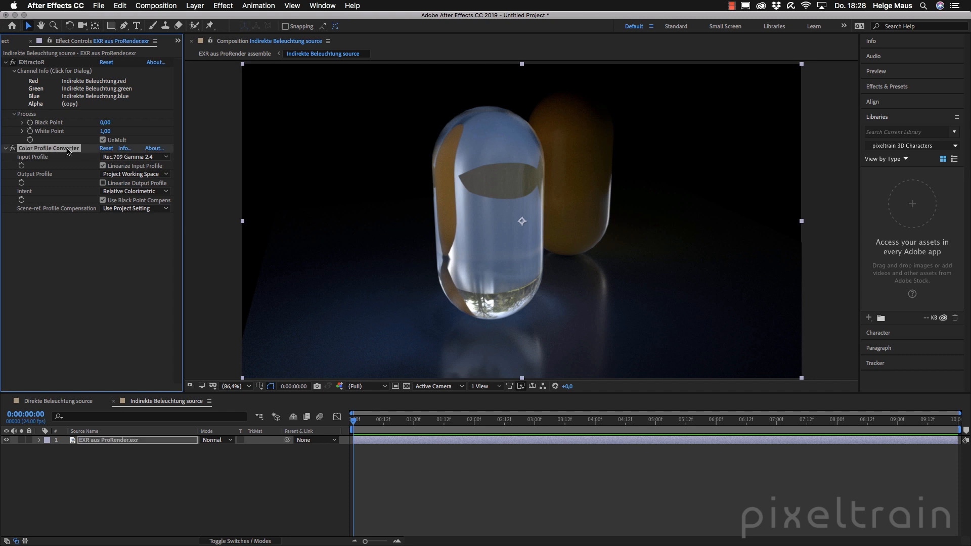
left_click(84, 403)
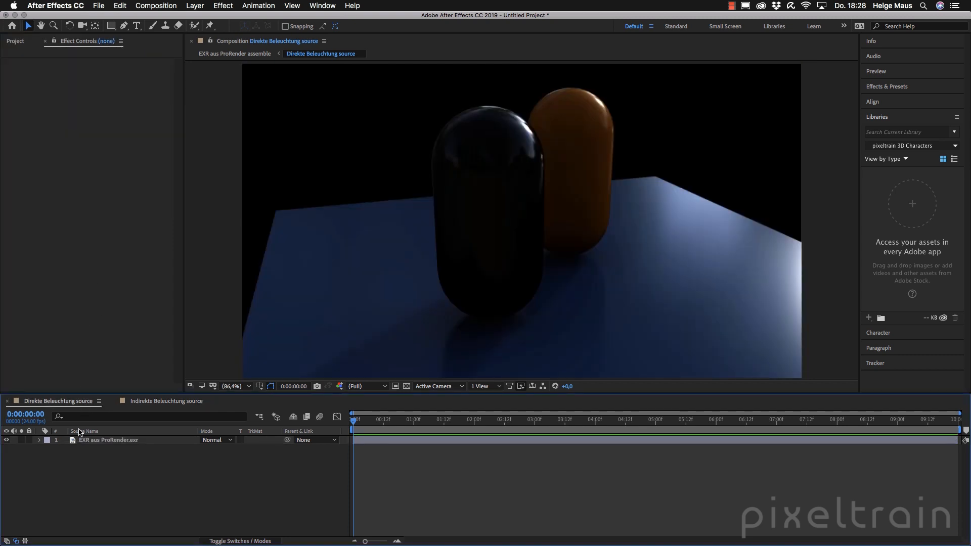
left_click(80, 440)
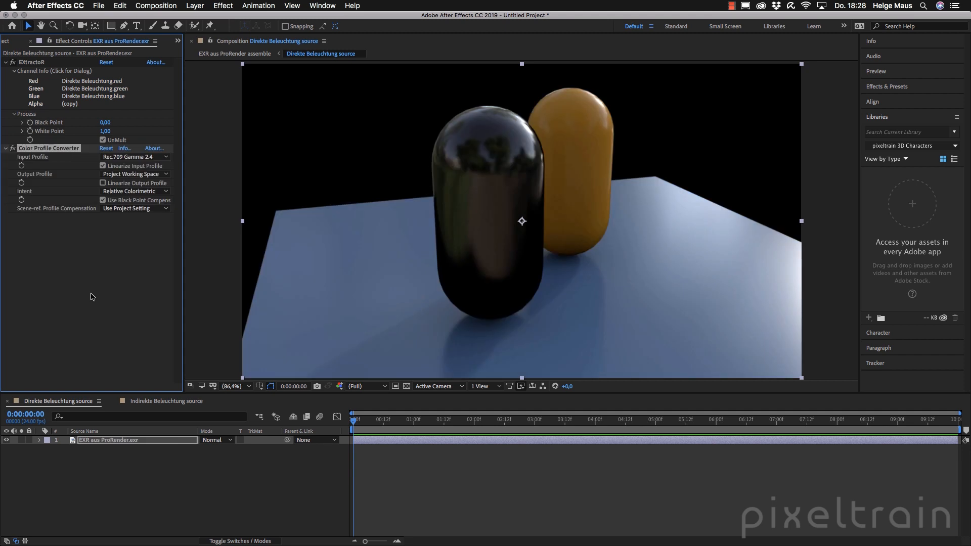
left_click(93, 297)
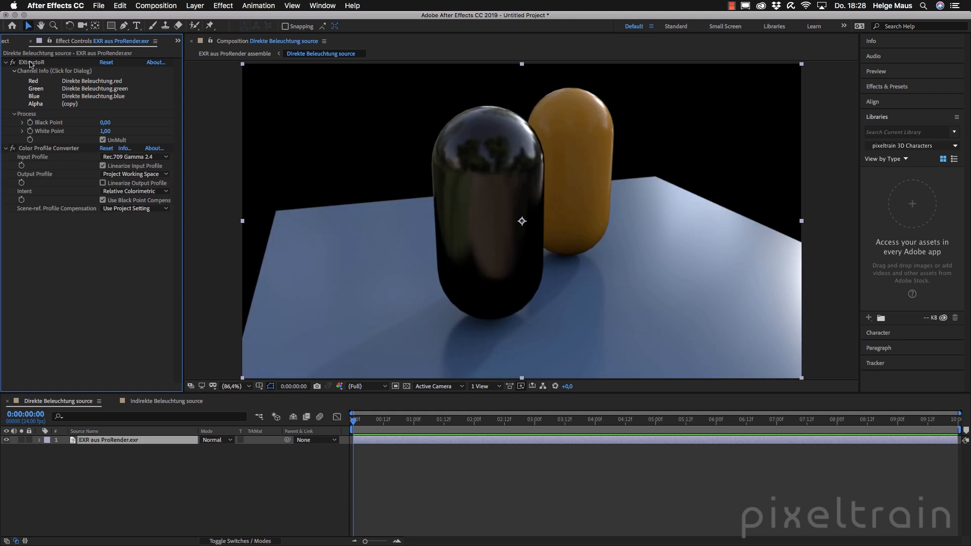
Open the EXR aus ProRender assemble comp and hide all pass layers except Indirekte and Direkte Beleuchtung
left_click(14, 41)
left_click(91, 336)
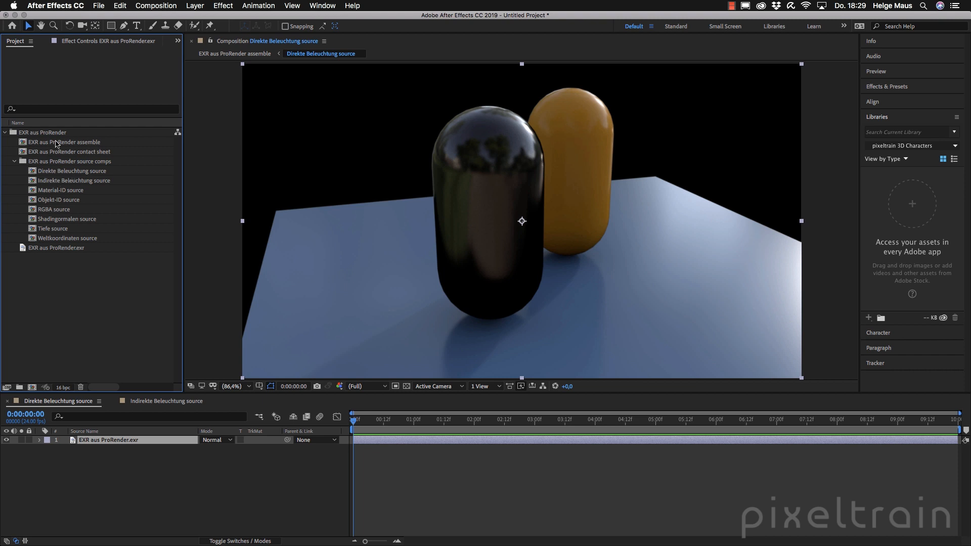
double_click(28, 143)
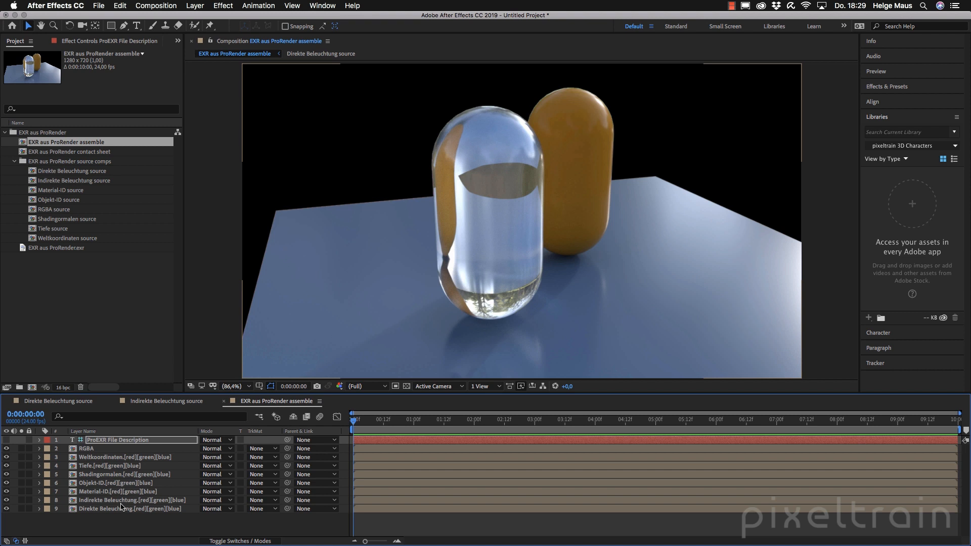
left_click_drag(6, 491, 6, 452)
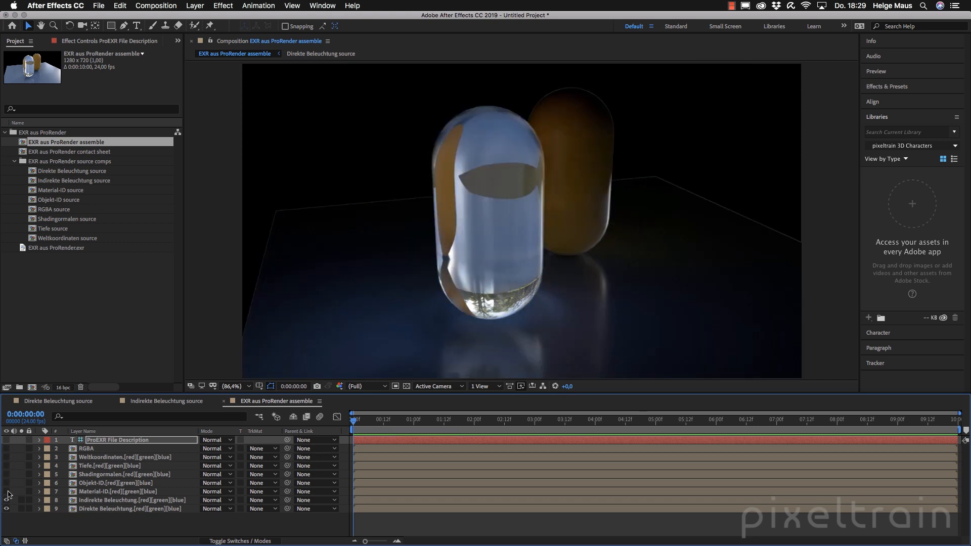
Set the Indirekte Beleuchtung layer's blending mode to Add and toggle its visibility to compare the assembled image
left_click(96, 508)
left_click(96, 500)
left_click(215, 500)
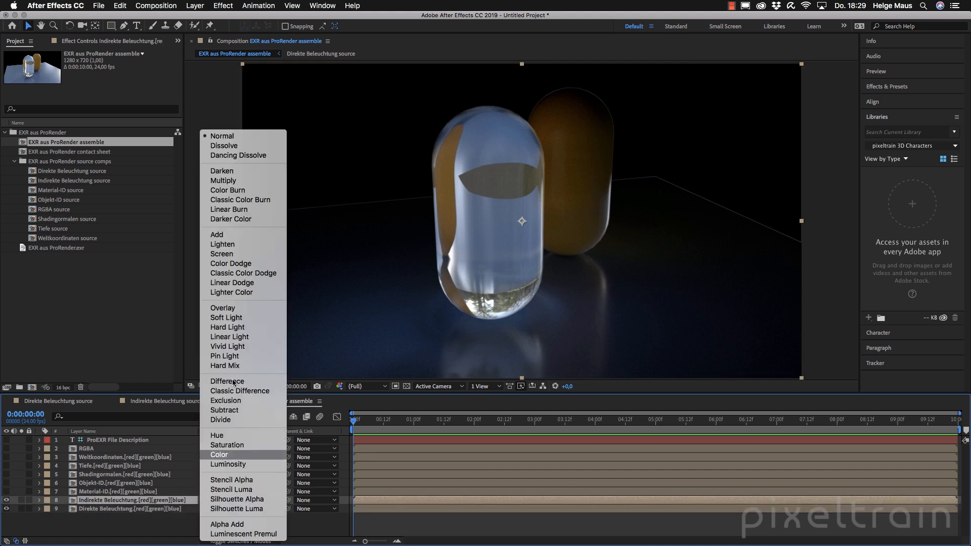
left_click(222, 234)
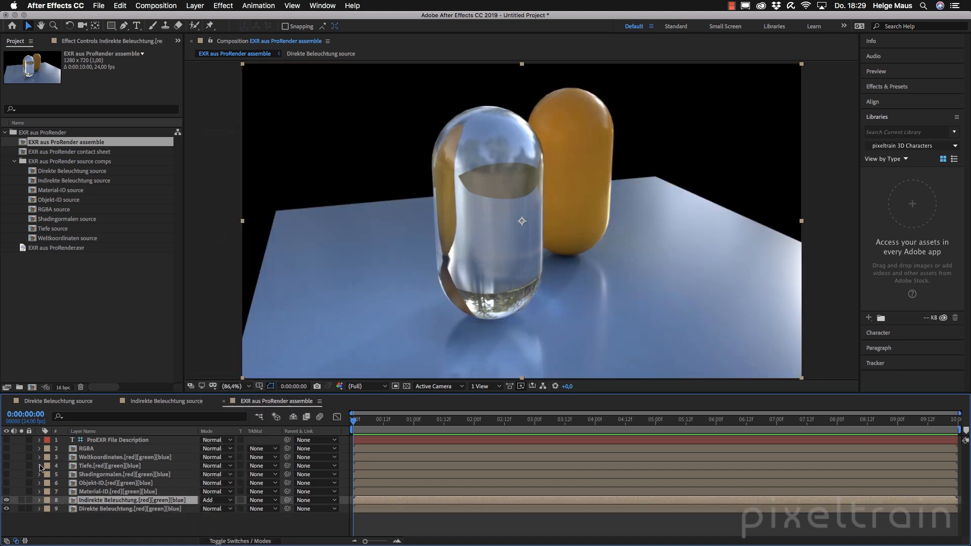
left_click(6, 500)
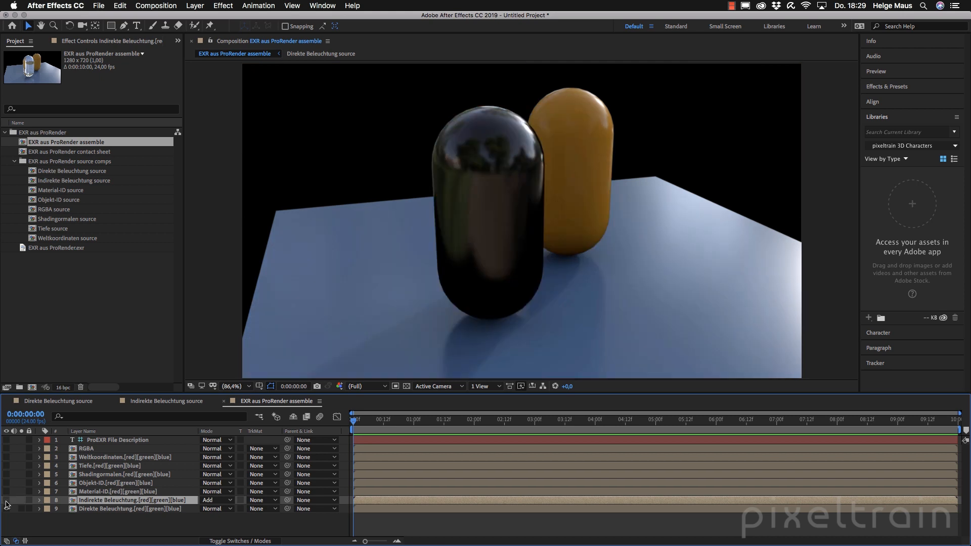
left_click(6, 500)
left_click(6, 501)
left_click(6, 500)
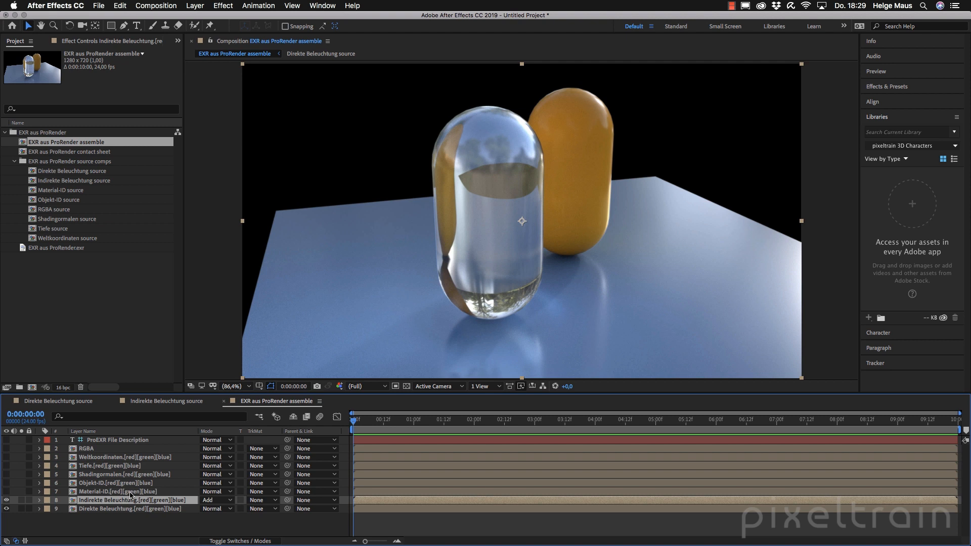
Open the EXR aus ProRender contact sheet comp and inspect its RGBA and Objekt-ID tiles and their matching layers
left_click(15, 162)
left_click(44, 241)
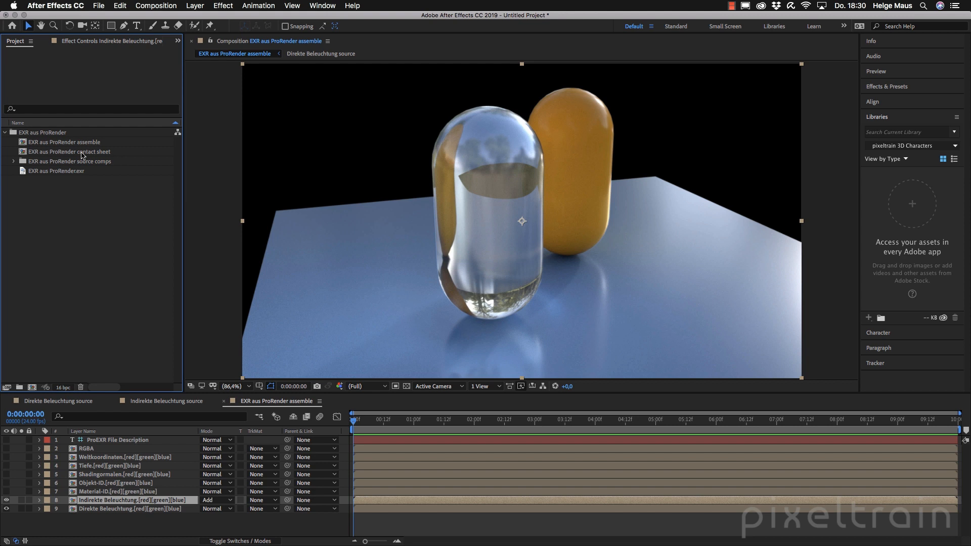
double_click(24, 152)
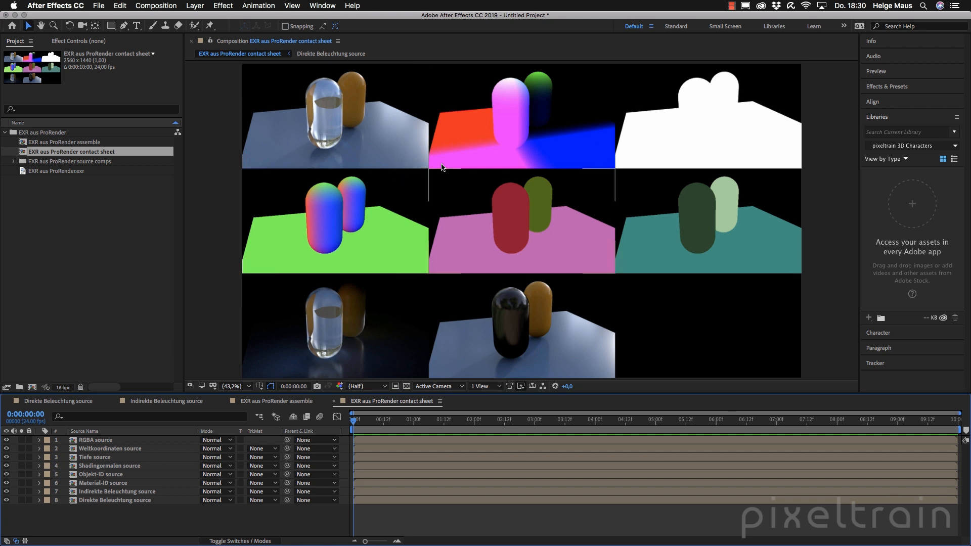
left_click(361, 126)
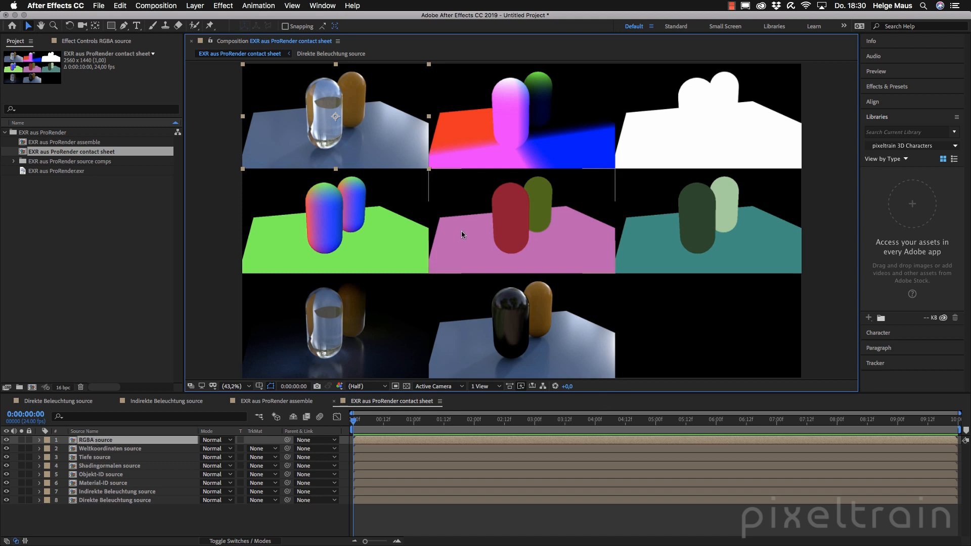
left_click(550, 223)
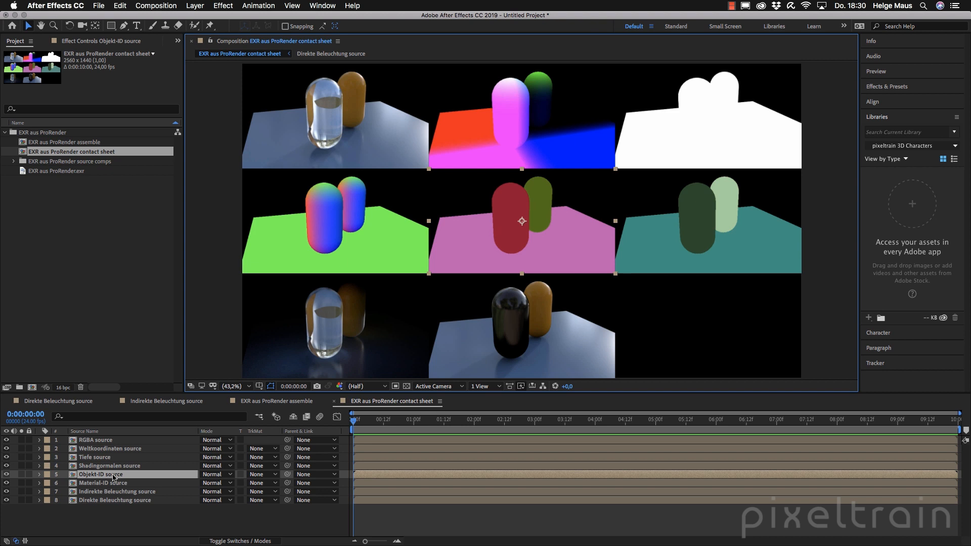
left_click(118, 511)
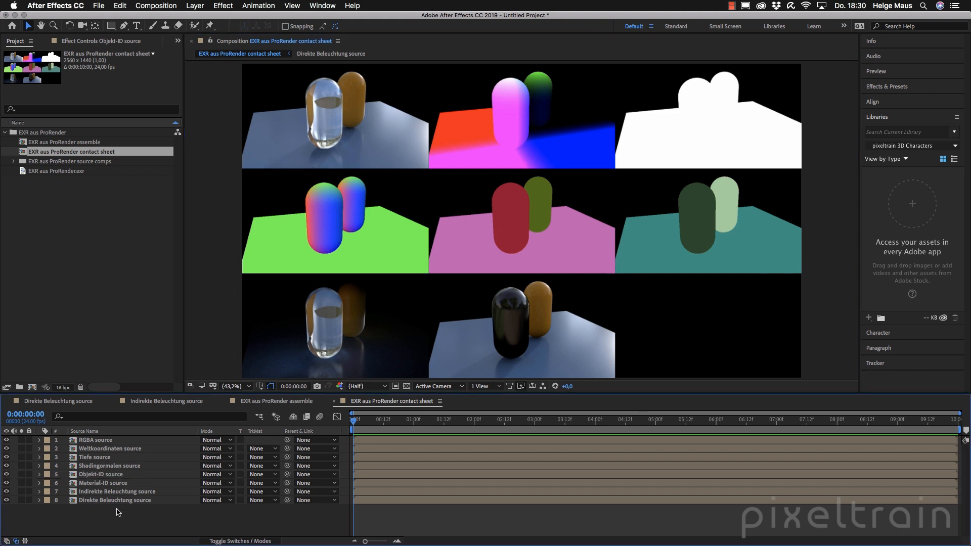
Switch to Chrome and skim the ProEXR product page on fnordware.com for its feature list and download options
mouse_move(223, 539)
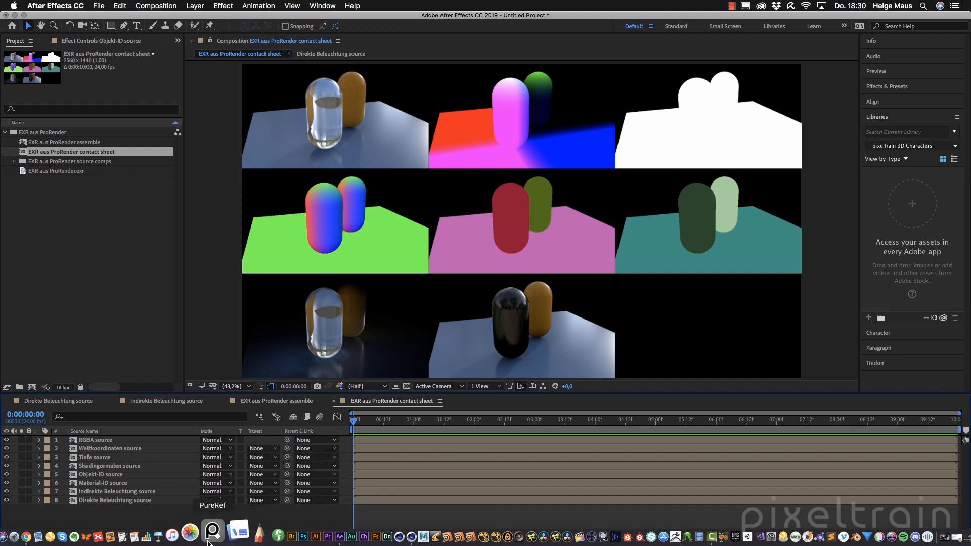
left_click(48, 532)
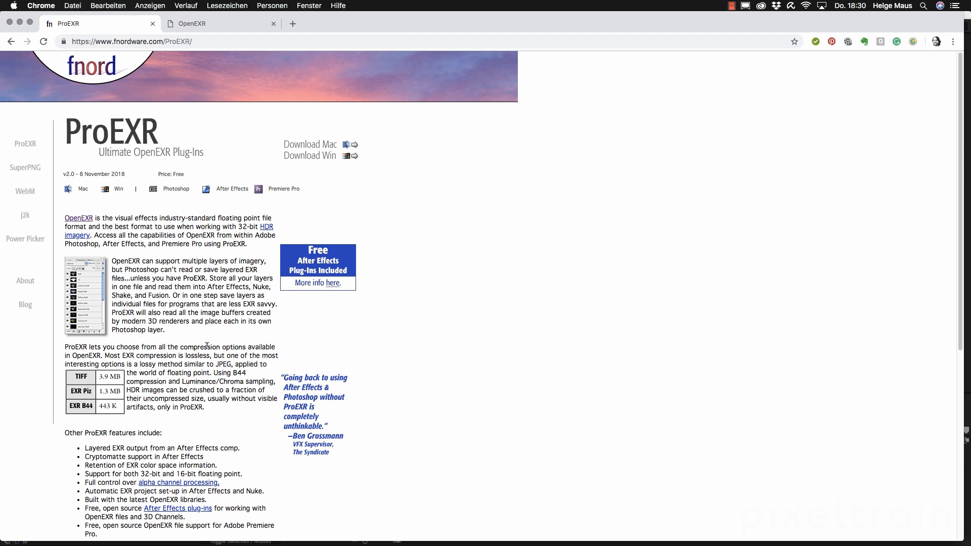
scroll(206, 345, "down", 5)
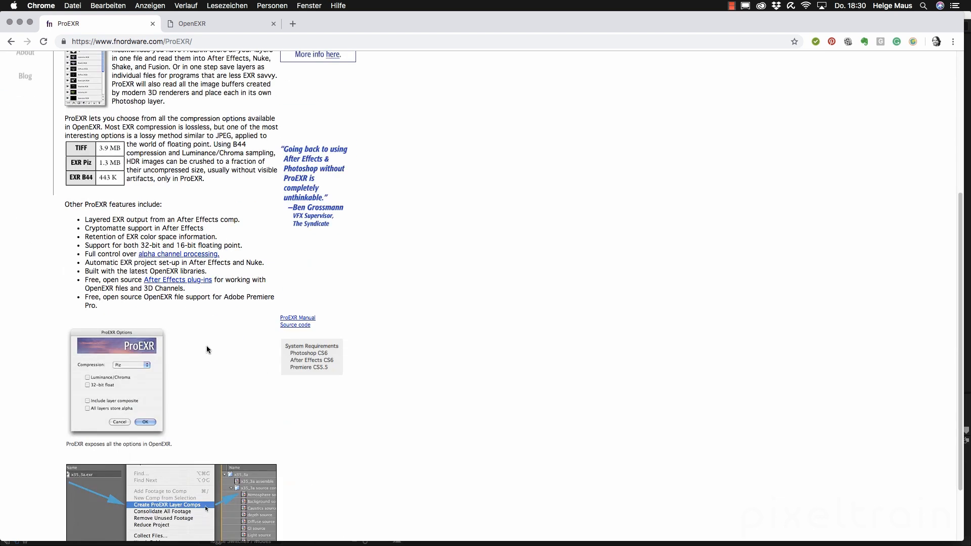
scroll(206, 345, "up", 5)
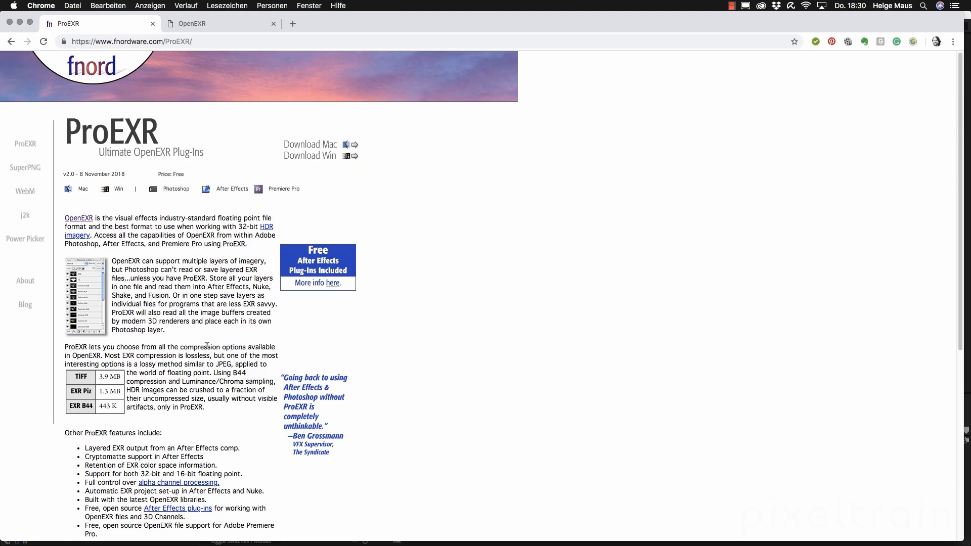